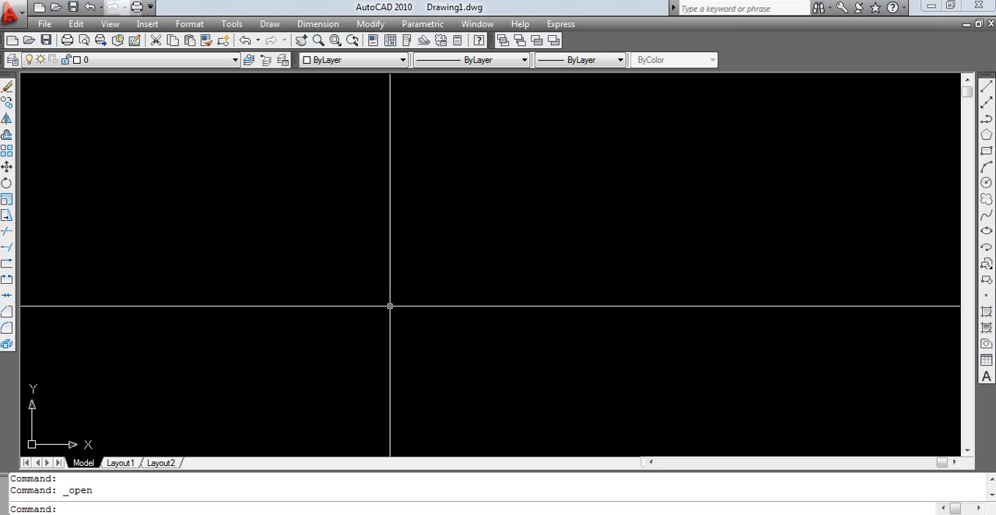
left_click(232, 23)
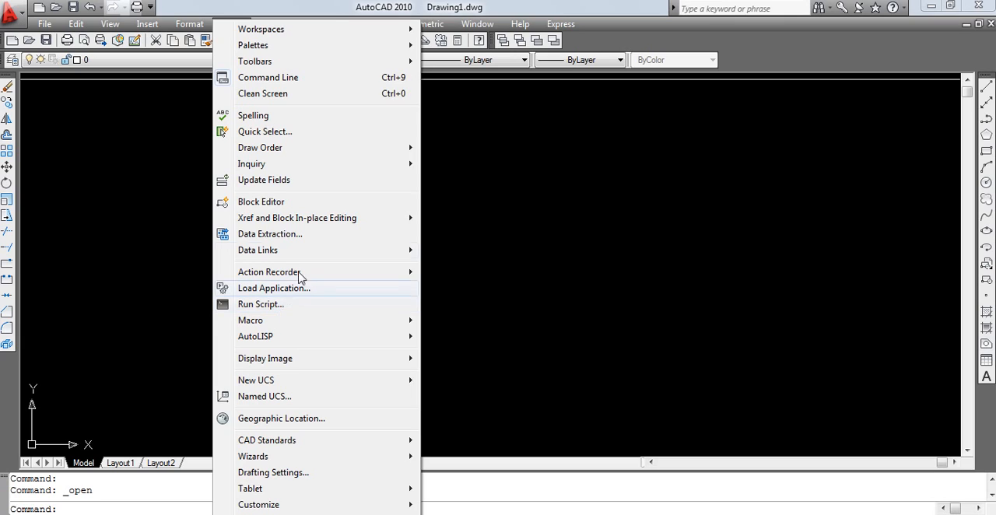
left_click(359, 8)
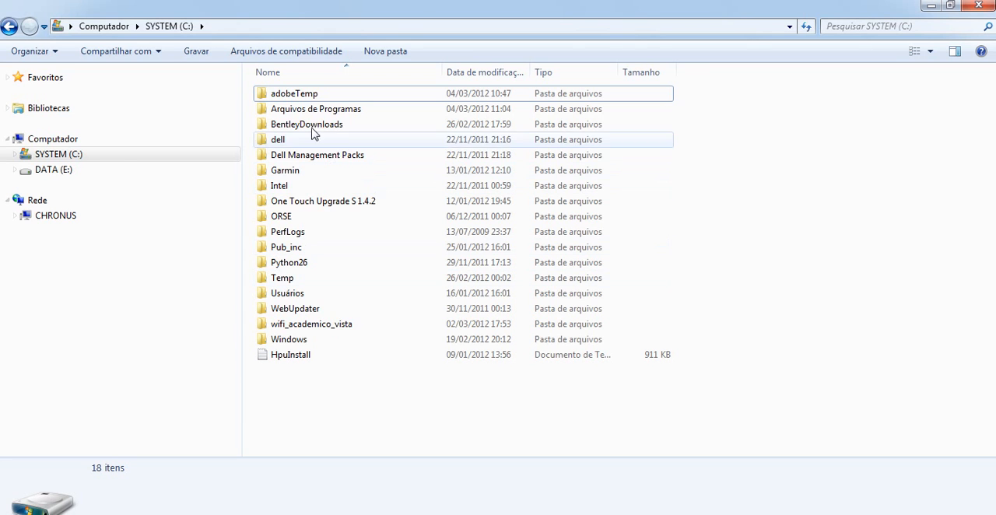
left_click(74, 173)
left_click(292, 111)
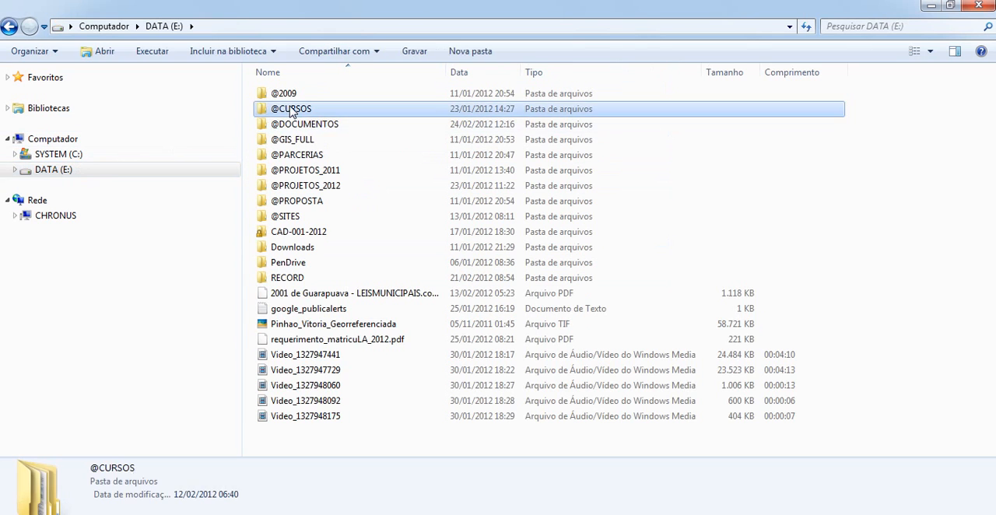
double_click(291, 111)
double_click(289, 109)
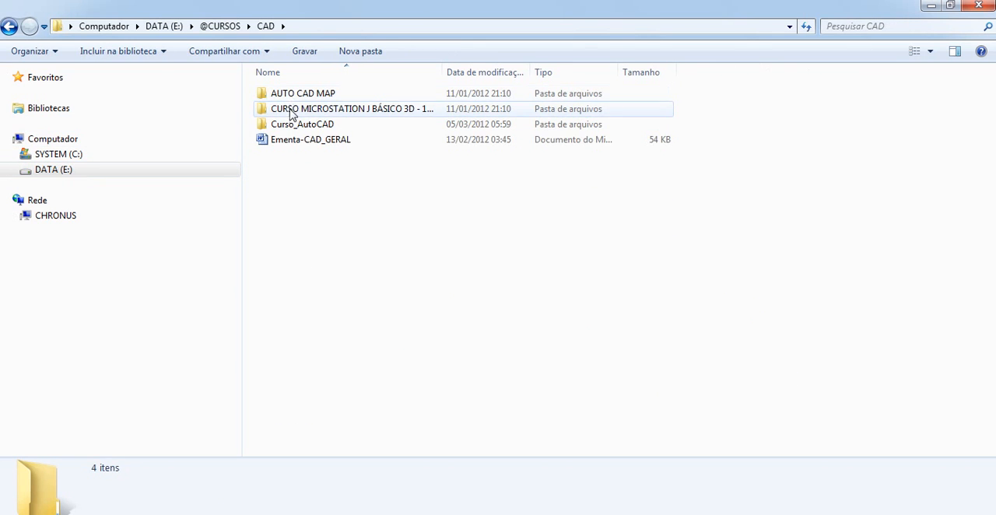
double_click(289, 124)
left_click(463, 122)
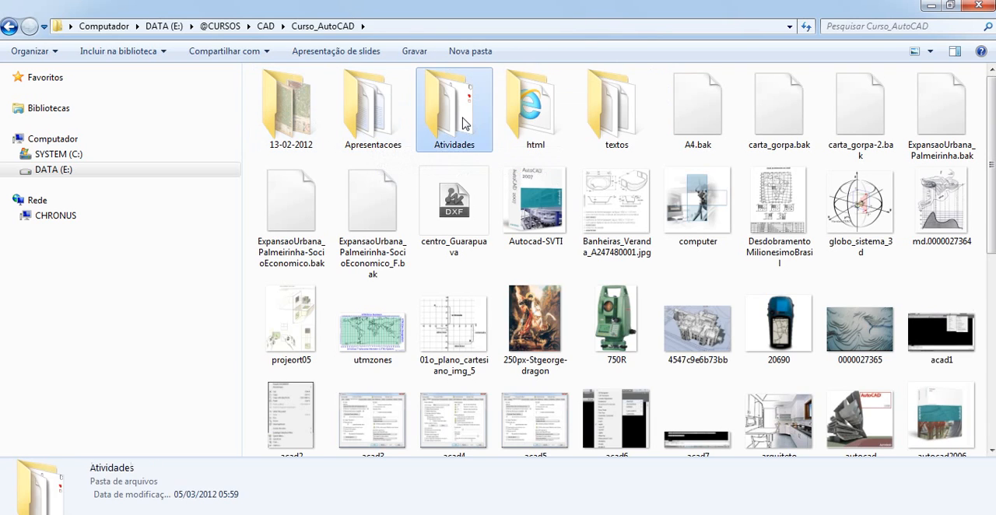
double_click(463, 122)
double_click(290, 155)
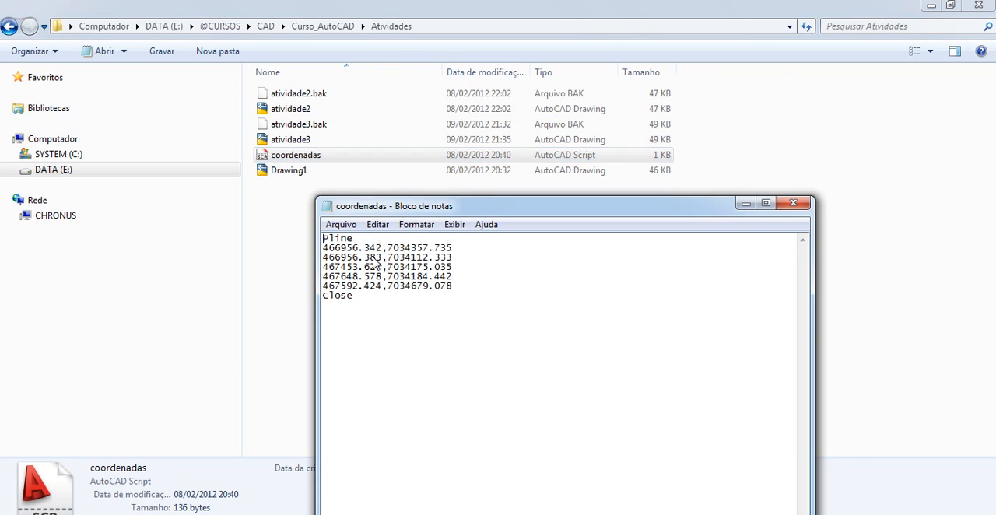
Step: Move the Notepad window clear of the file list so both the coordenadas file and its text can be seen
left_click_drag(469, 210, 641, 129)
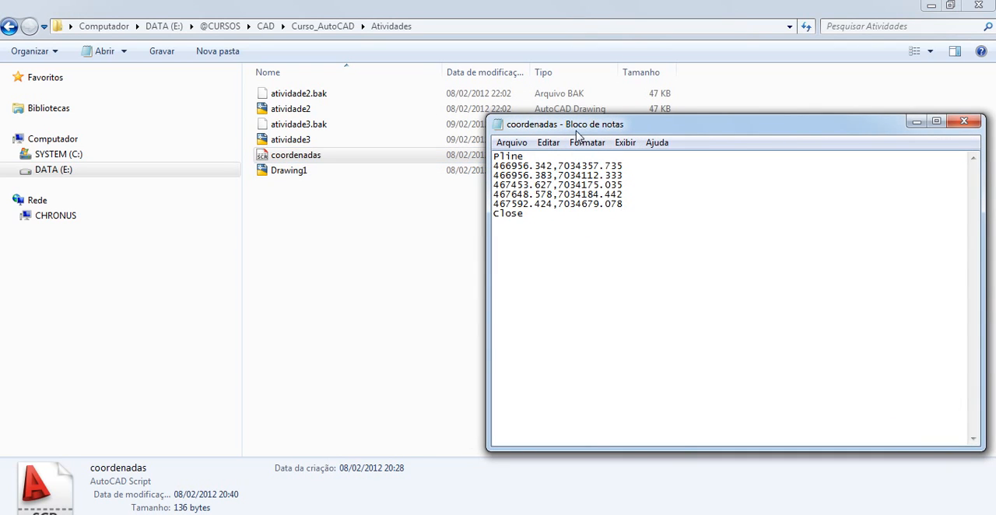
left_click_drag(577, 131, 479, 264)
left_click(582, 158)
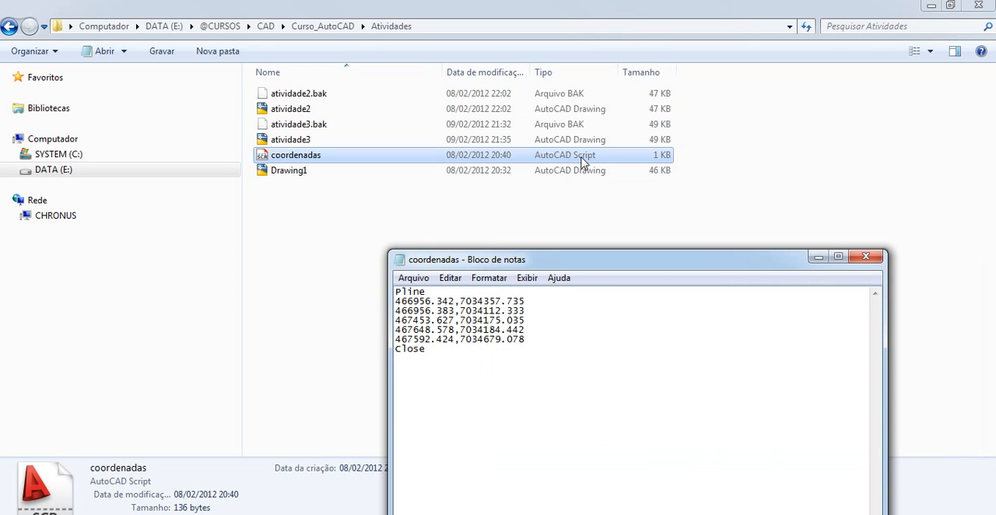
left_click(551, 260)
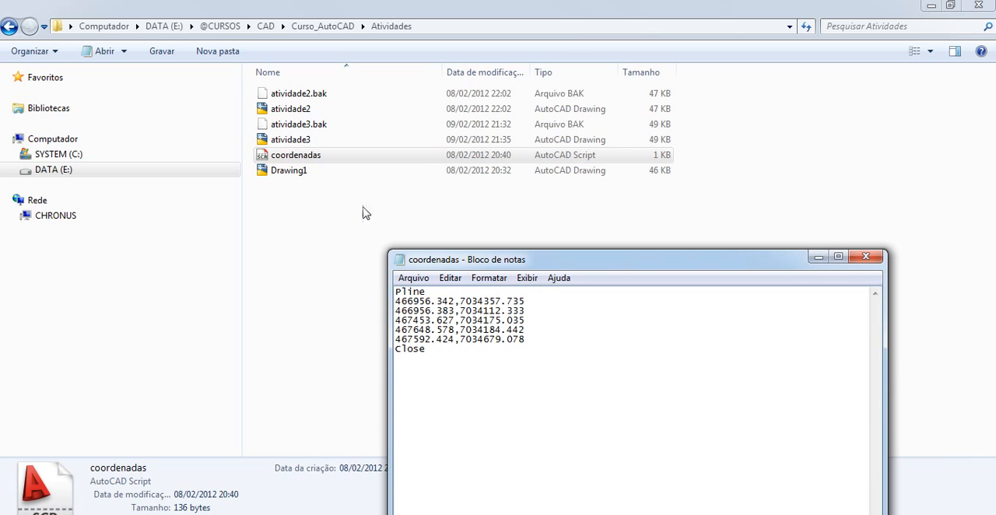
left_click_drag(471, 259, 556, 191)
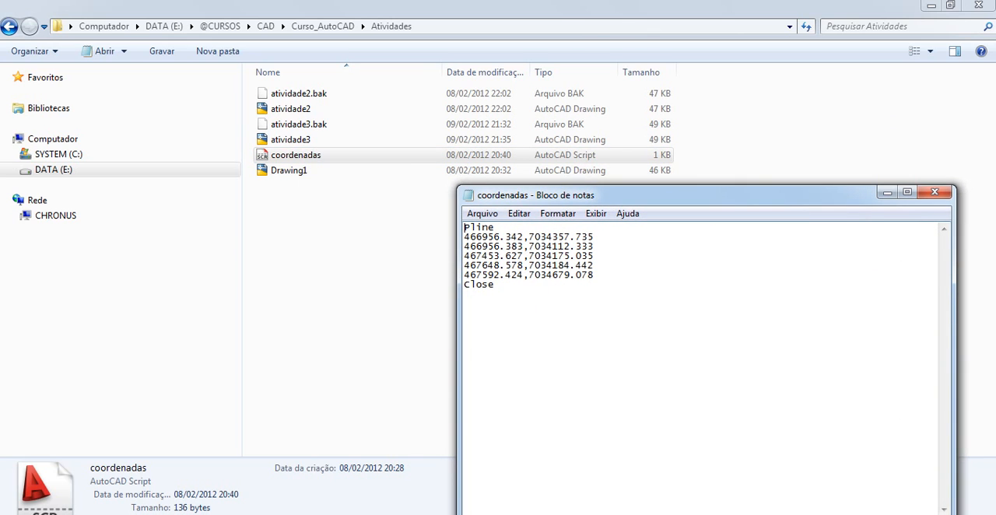
Step: Restore the Explorer window to a smaller size over the drawing and reopen the coordenadas script, closing its earlier Notepad window
left_click(949, 6)
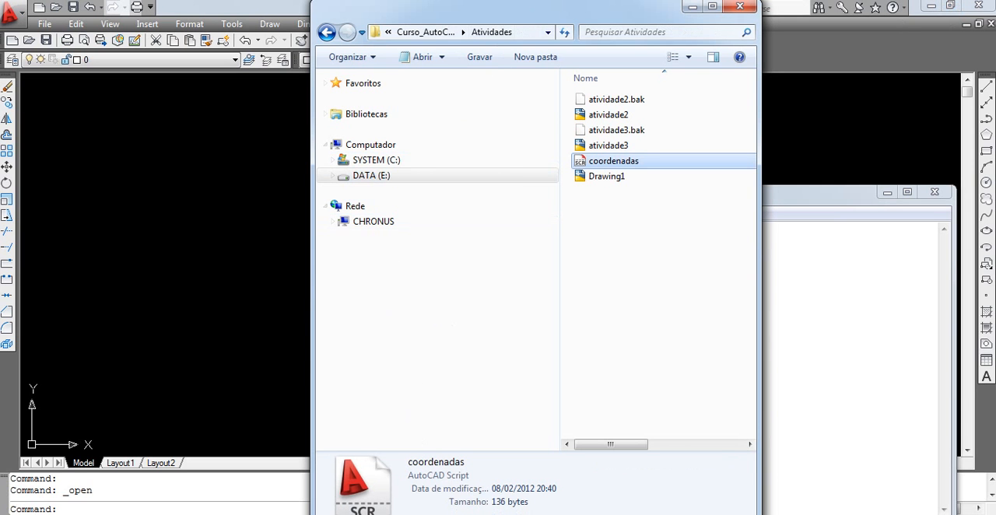
left_click_drag(560, 1, 341, 22)
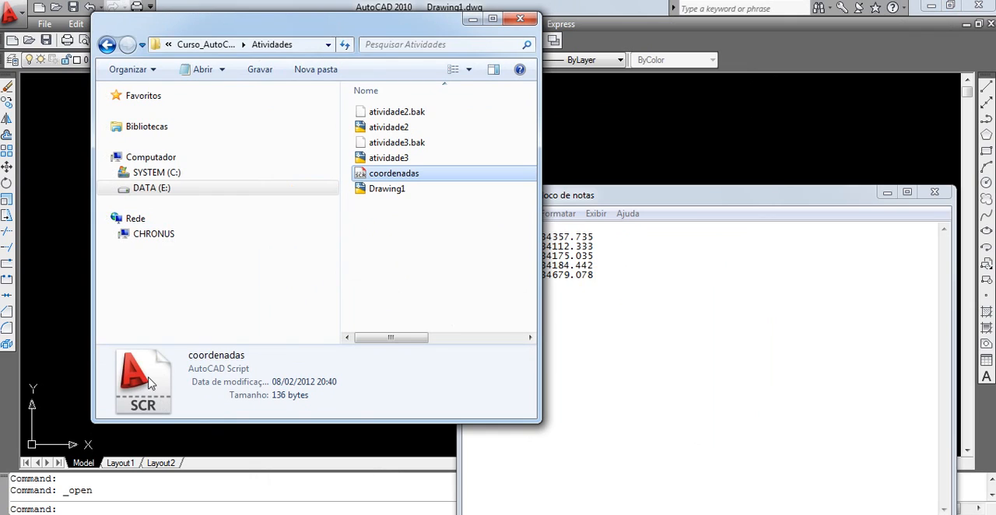
double_click(394, 174)
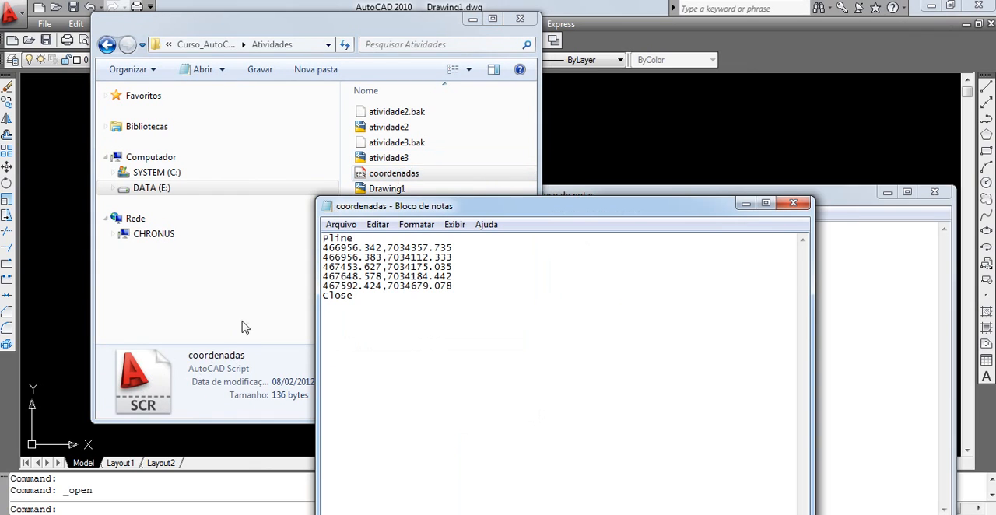
left_click(934, 191)
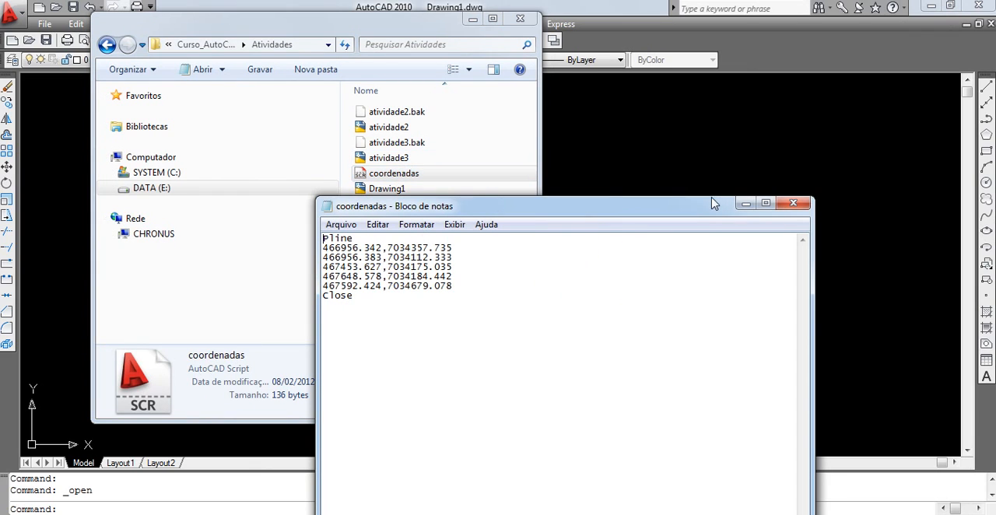
Step: Narrow the Notepad window and place it beside the Explorer window
left_click_drag(714, 197, 840, 102)
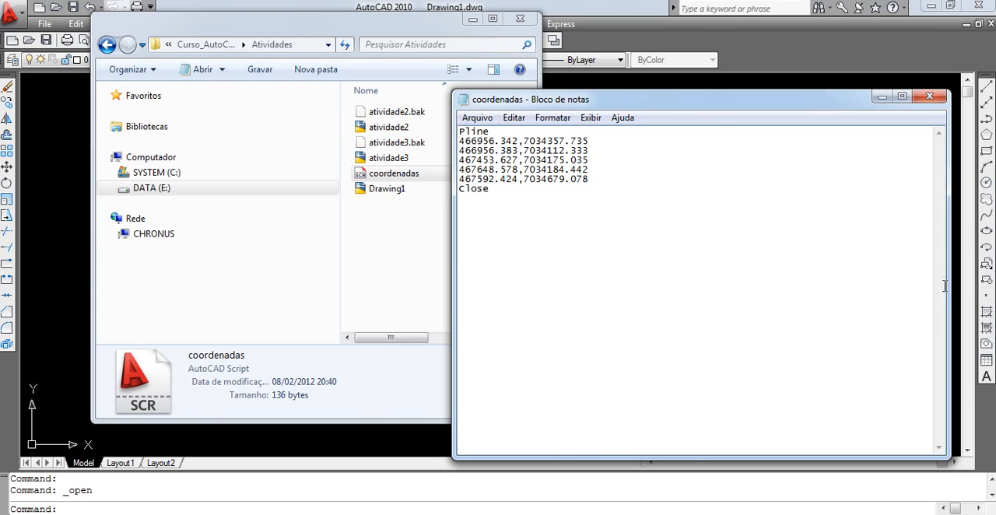
left_click_drag(948, 285, 739, 287)
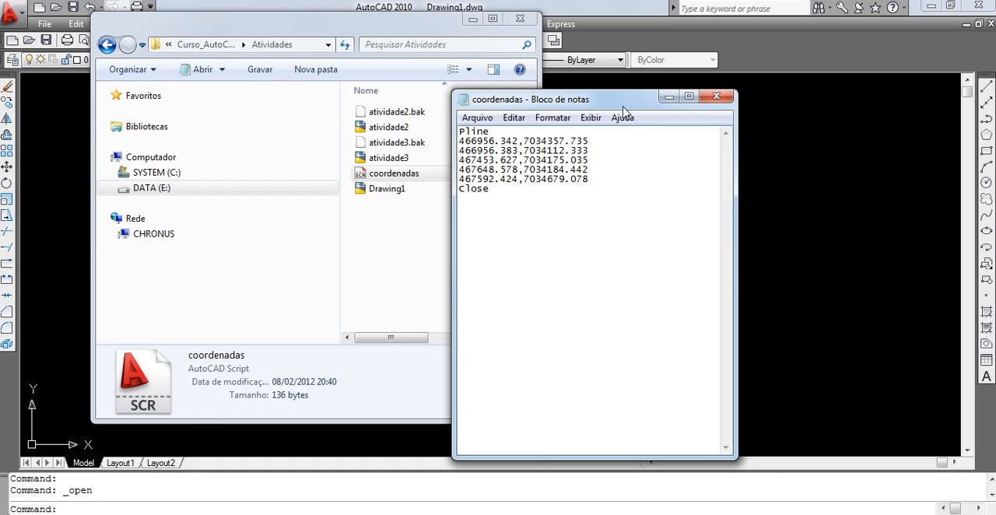
left_click_drag(623, 105, 766, 93)
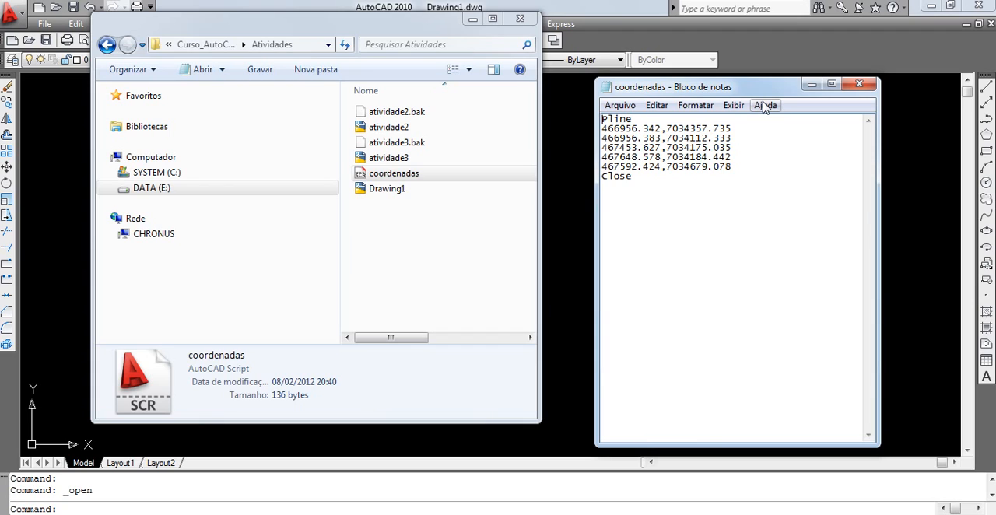
Step: Copy the whole coordenadas script, from Pline to Close, into a new Notepad document
left_click(642, 182)
left_click_drag(643, 182, 584, 107)
key("ctrl+c")
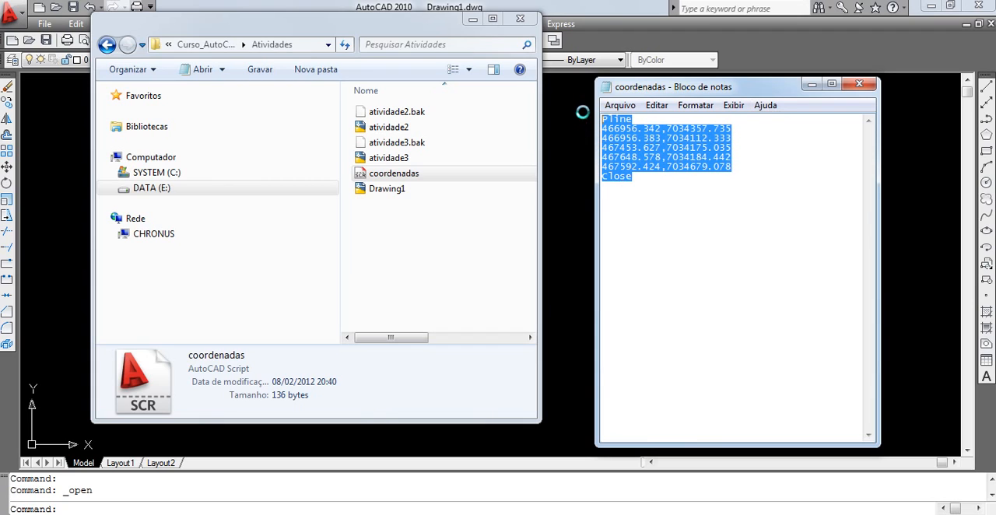
right_click(684, 158)
left_click(733, 208)
left_click(620, 105)
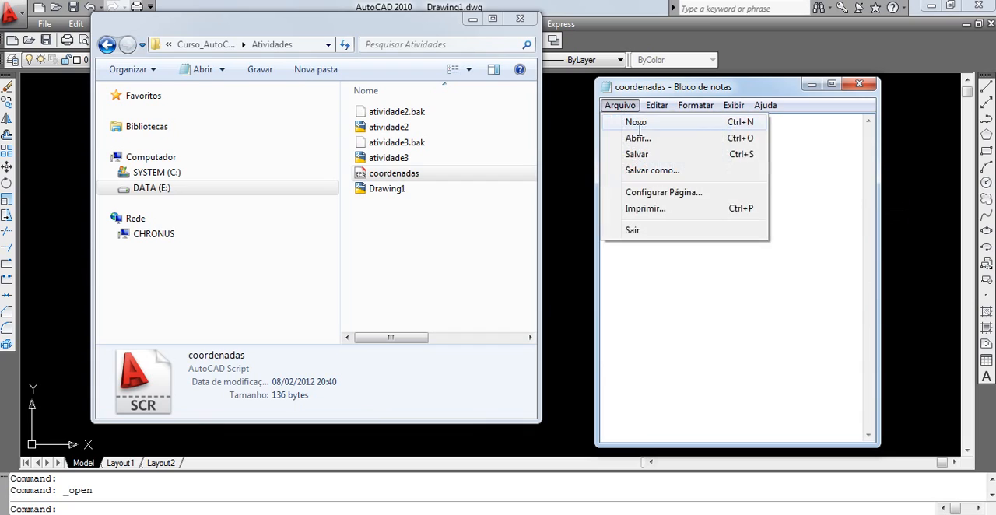
left_click(636, 122)
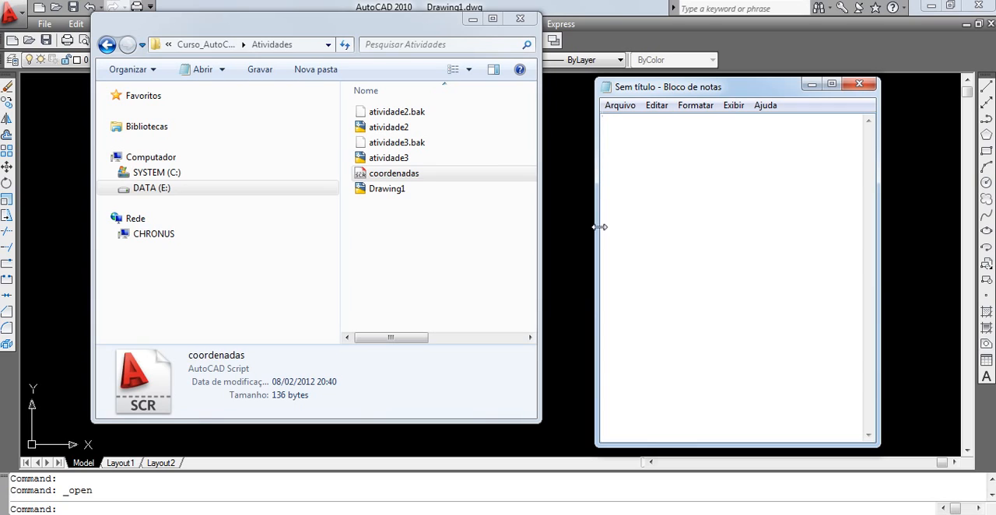
key("ctrl+v")
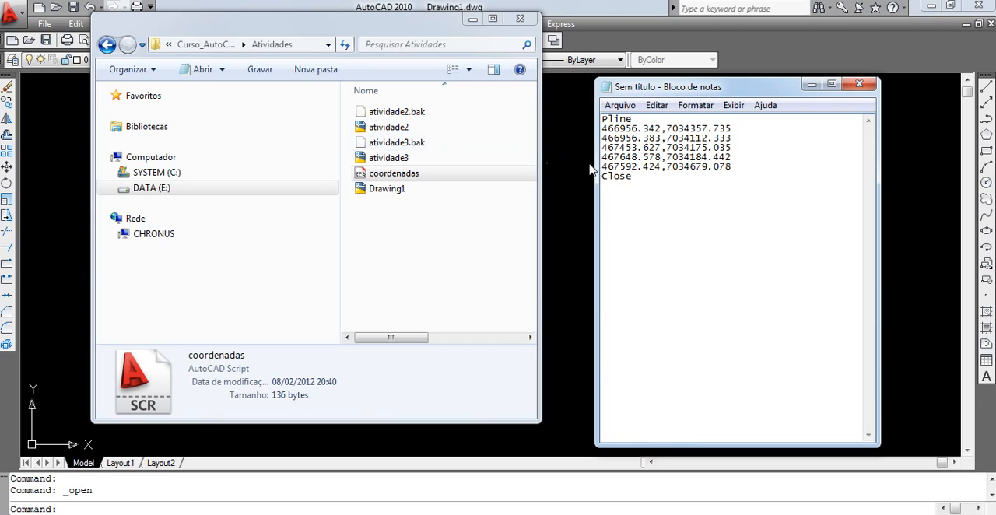
left_click(626, 107)
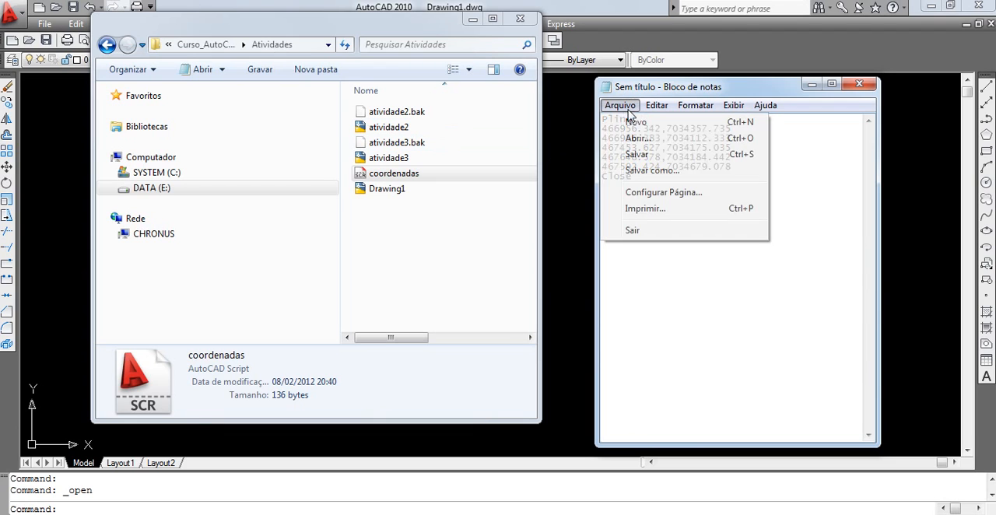
left_click(637, 154)
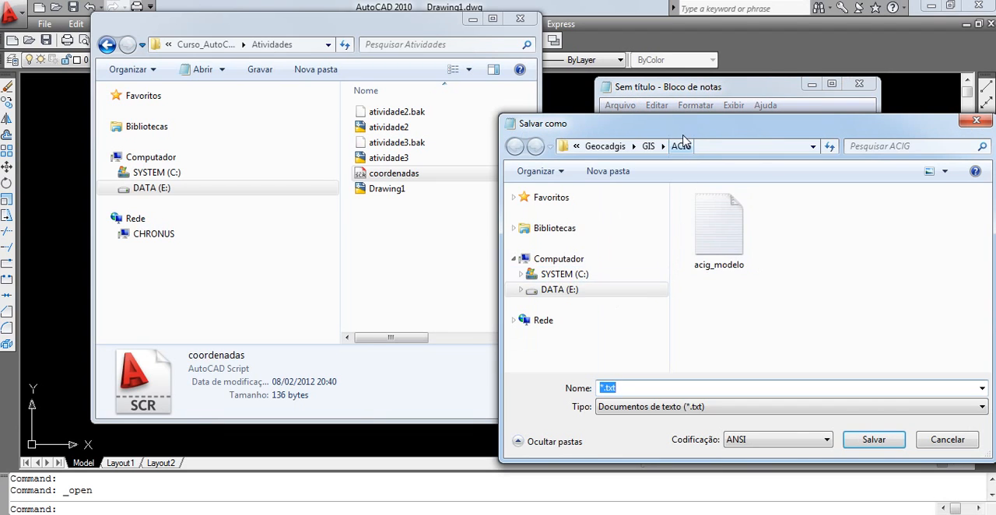
left_click_drag(682, 129, 449, 81)
left_click(340, 244)
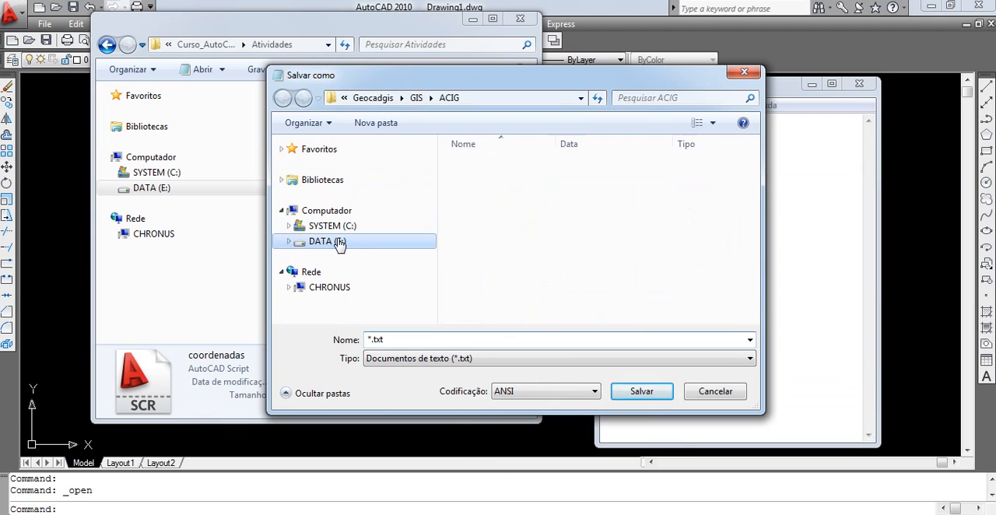
double_click(506, 179)
double_click(481, 183)
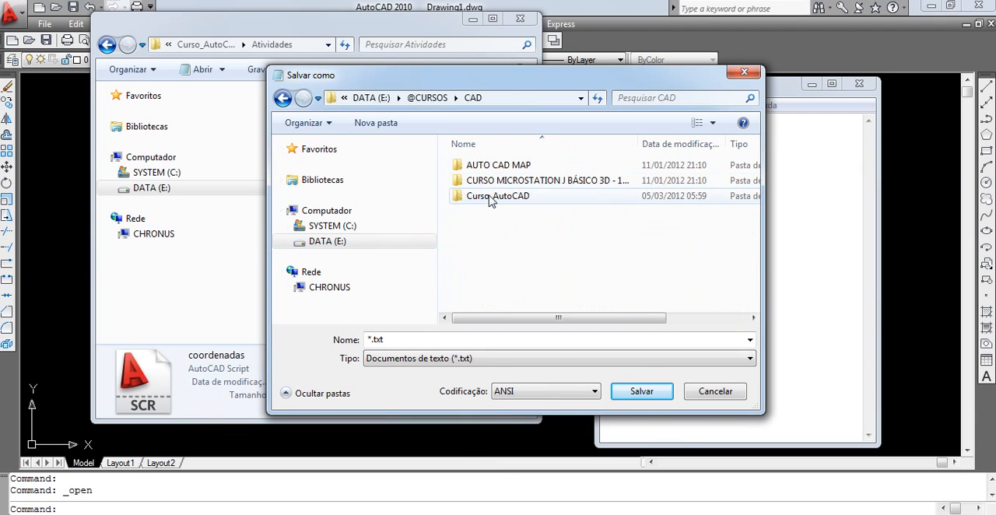
double_click(494, 196)
double_click(548, 206)
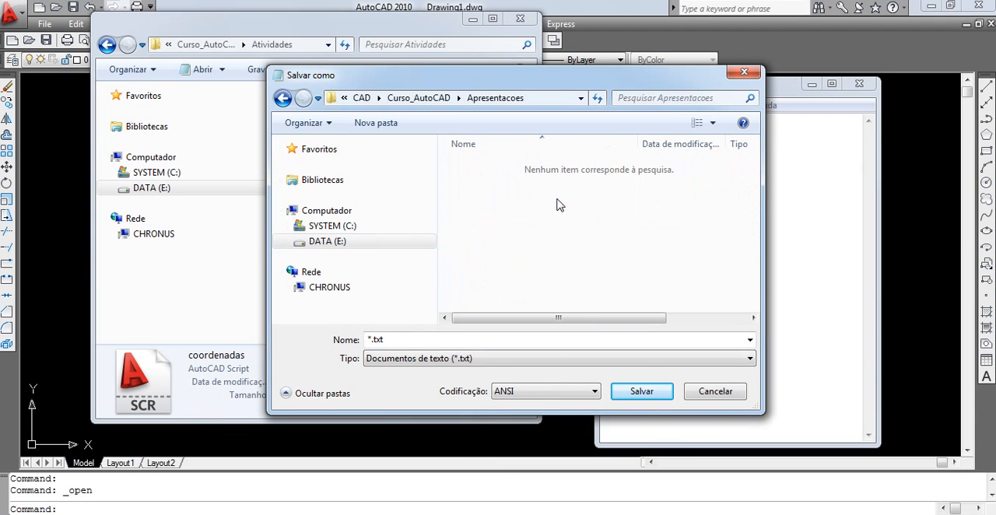
left_click(282, 97)
left_click(622, 195)
double_click(623, 195)
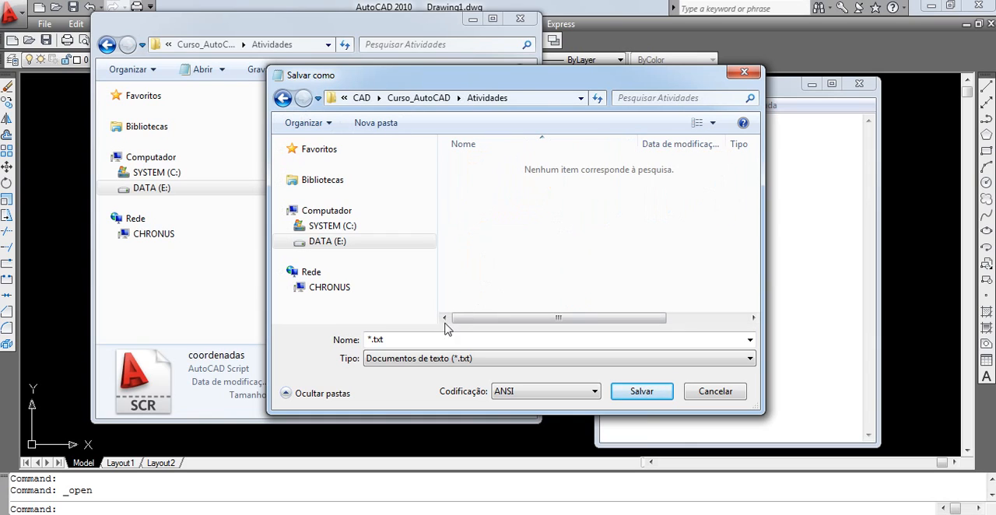
Step: Save the document as the text file coor_EAD and compare its file type with that of the coordenadas script
left_click(421, 339)
type("coo")
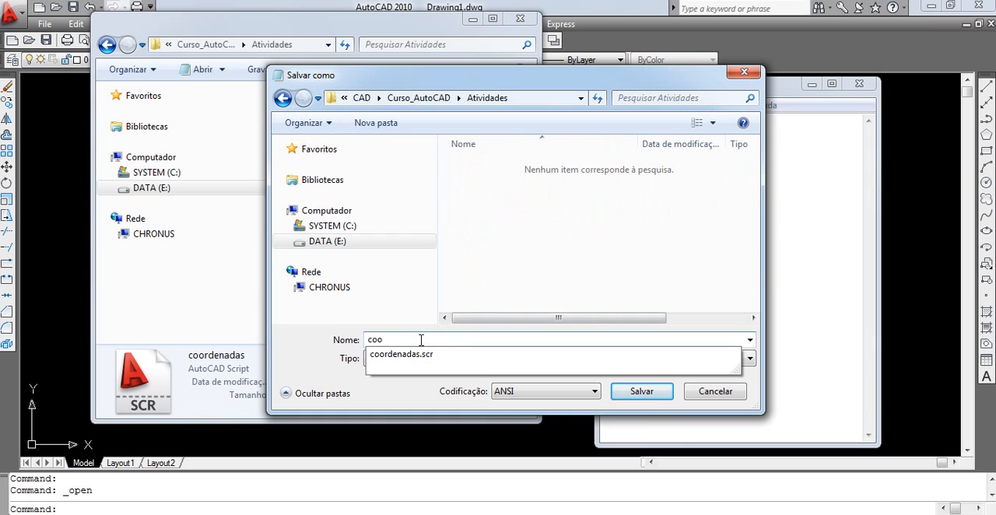
type("r_")
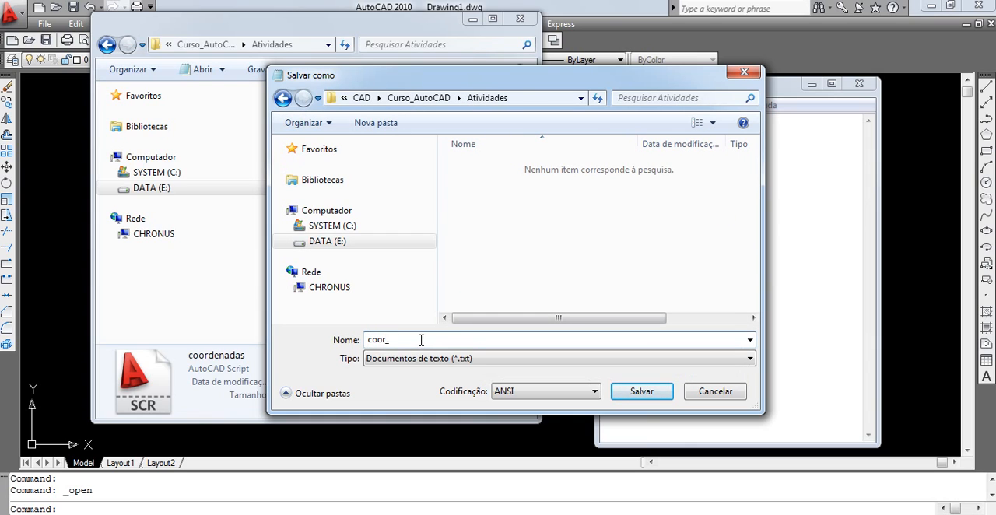
type("EAD")
left_click(645, 395)
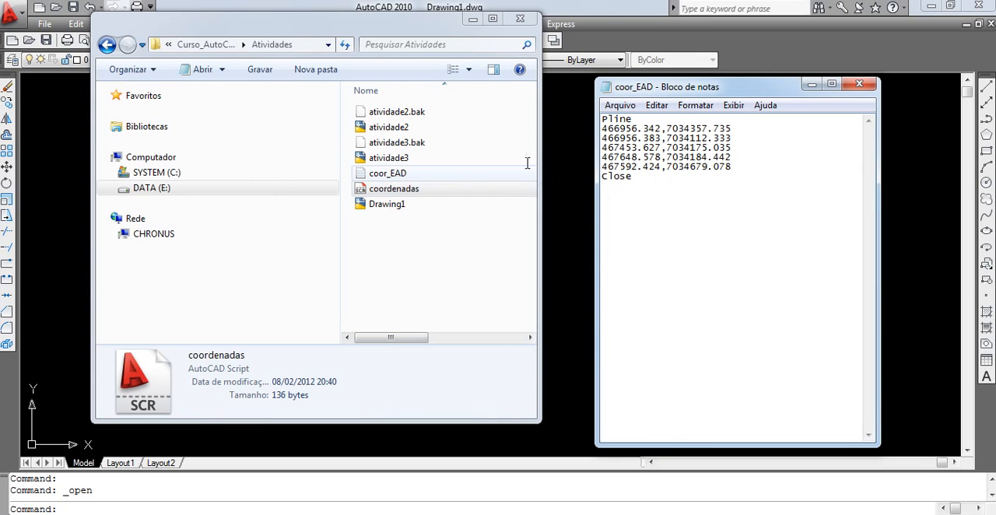
left_click(380, 190)
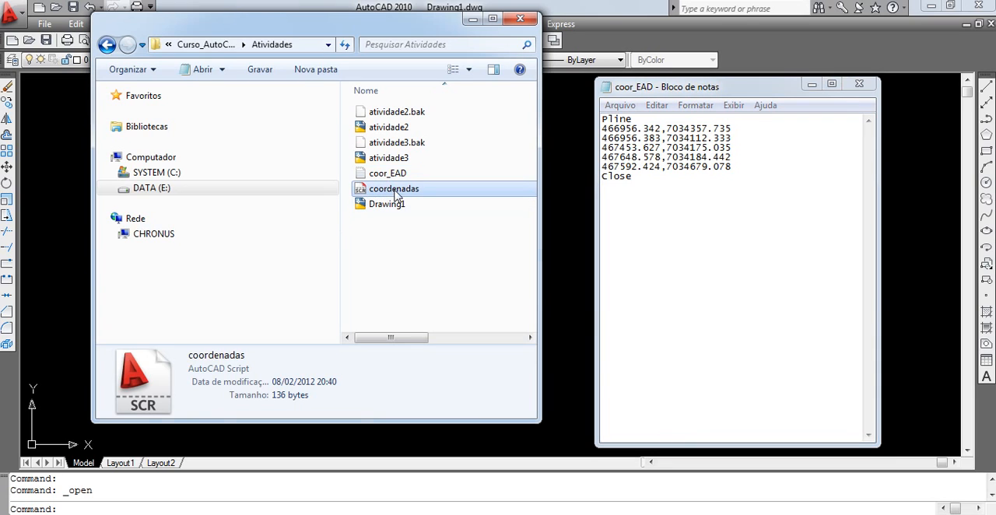
left_click(392, 174)
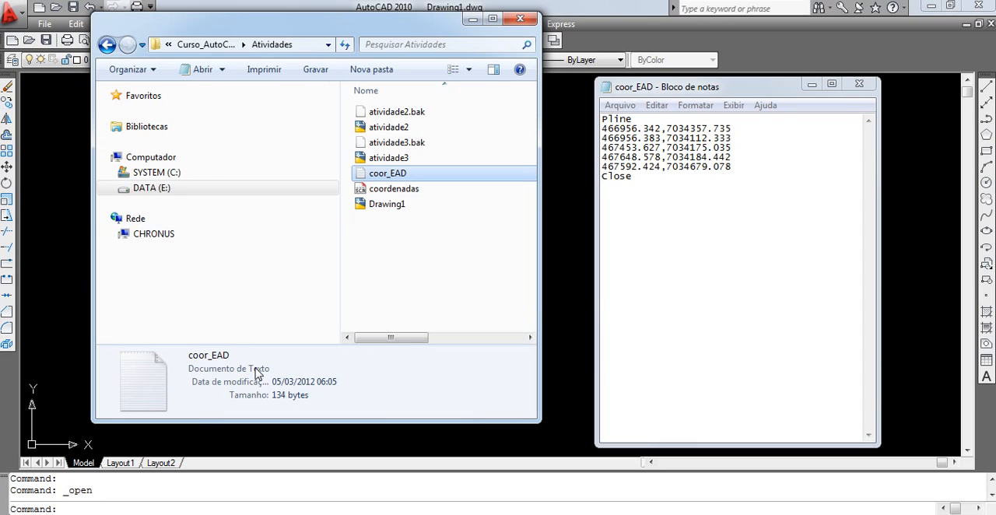
Step: Save the document as coor_EAD.scr in the Atividades folder, using the all-files type (Todos os arquivos)
left_click(620, 105)
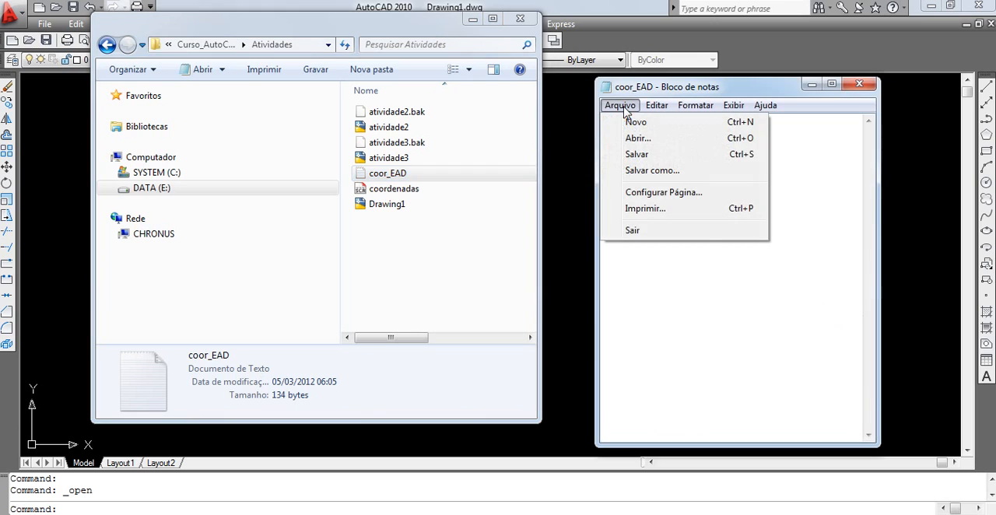
left_click(652, 170)
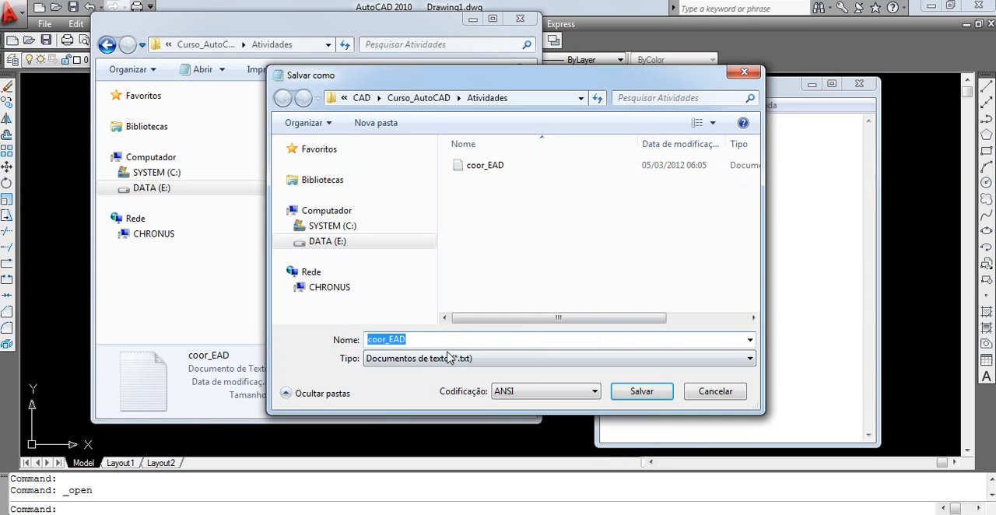
left_click(432, 358)
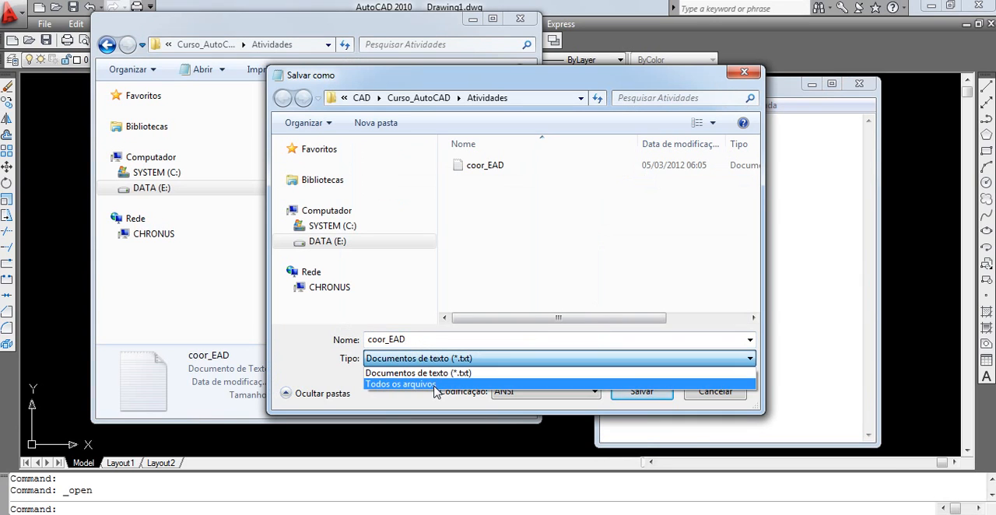
left_click(435, 376)
left_click(436, 342)
left_click(437, 339)
type(".")
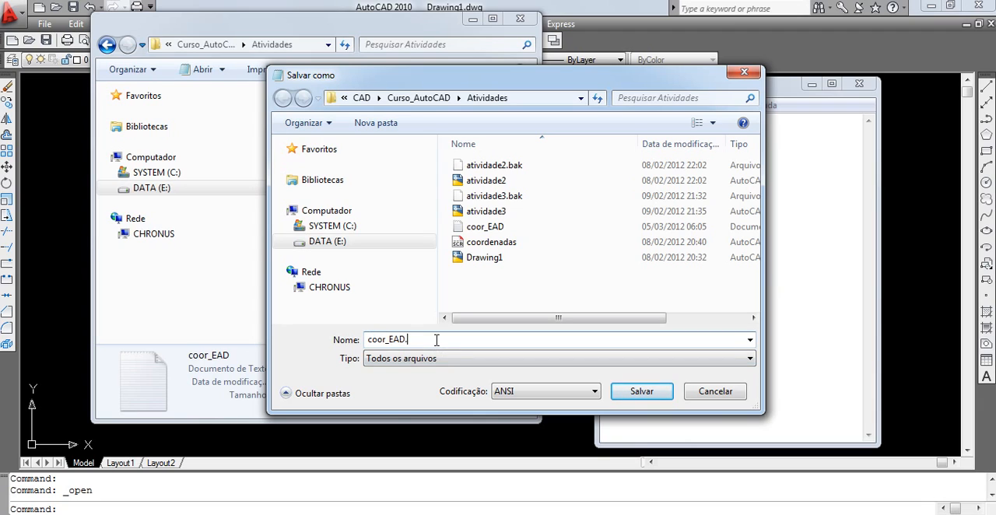
type("scr")
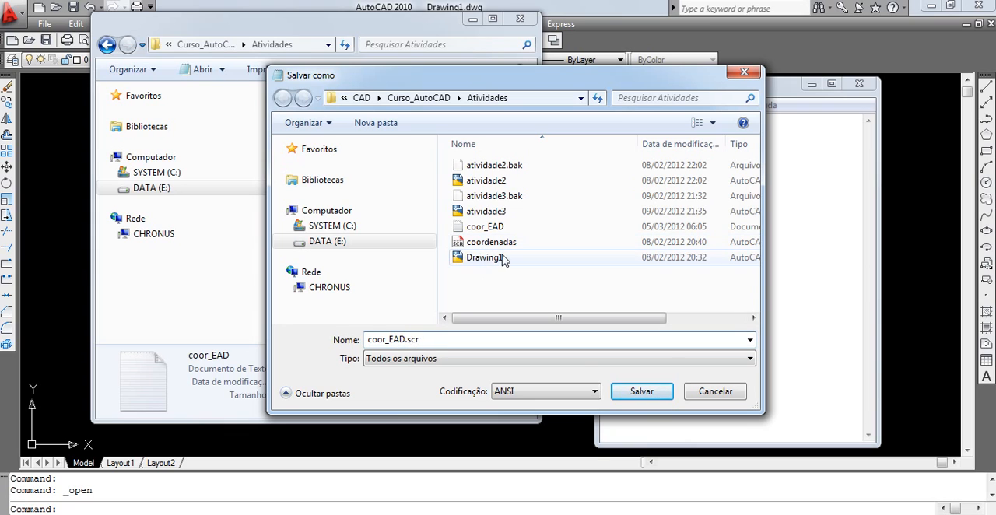
left_click(639, 391)
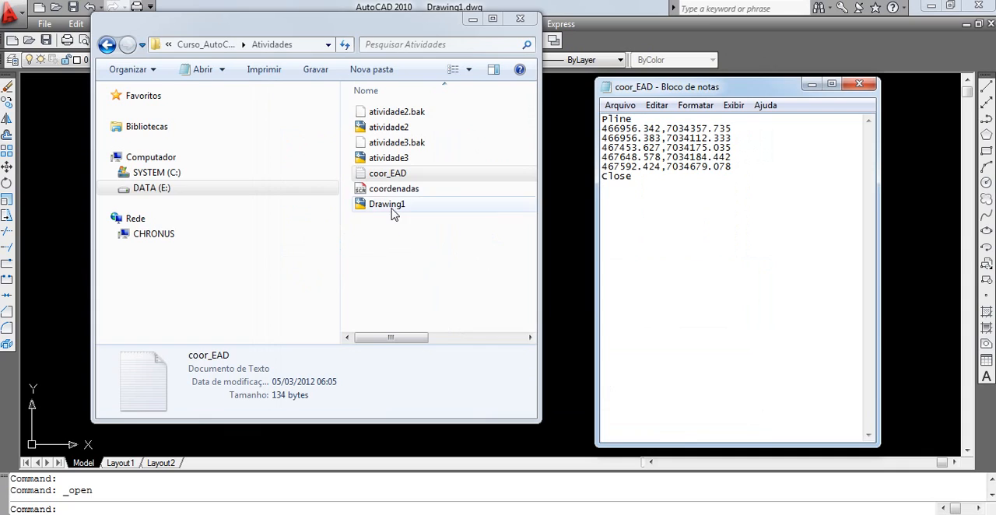
Step: Check the file type of the new coor_EAD script, and clear the drawing area by closing Explorer and shifting Notepad aside
left_click(387, 173)
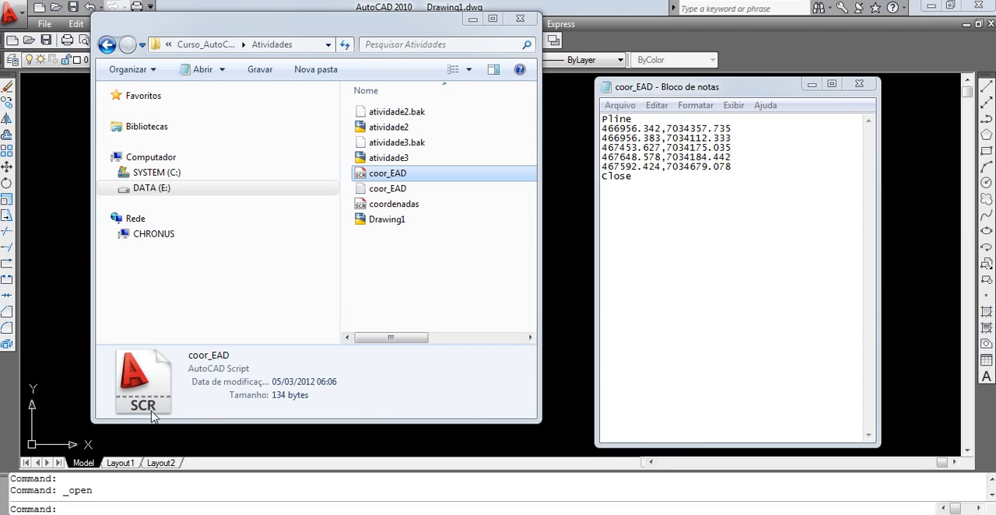
left_click(521, 21)
left_click_drag(777, 96, 846, 95)
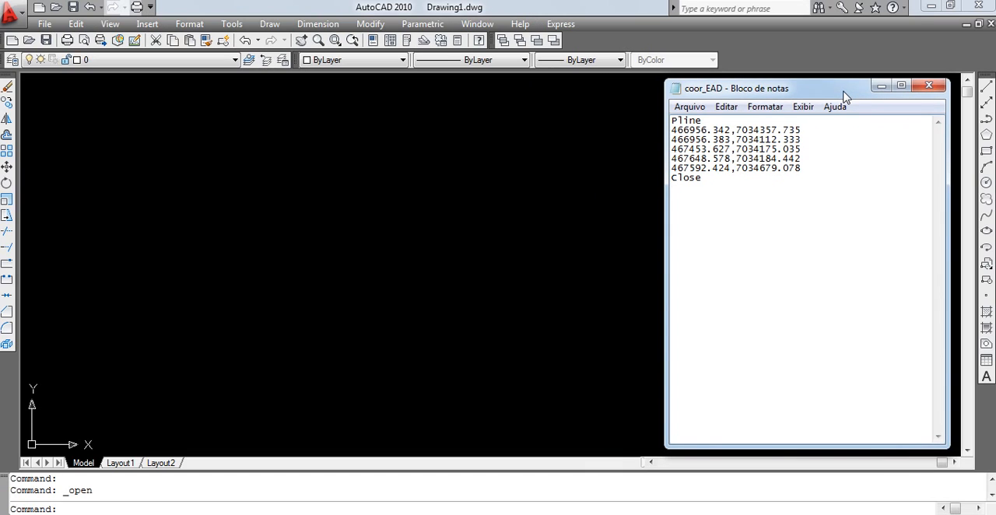
Step: Examine how the script's first coordinate line is written: X value, comma separator, Y value and decimal point
left_click_drag(672, 129, 682, 129)
left_click(835, 123)
double_click(804, 129)
left_click(706, 140)
left_click_drag(732, 129, 658, 129)
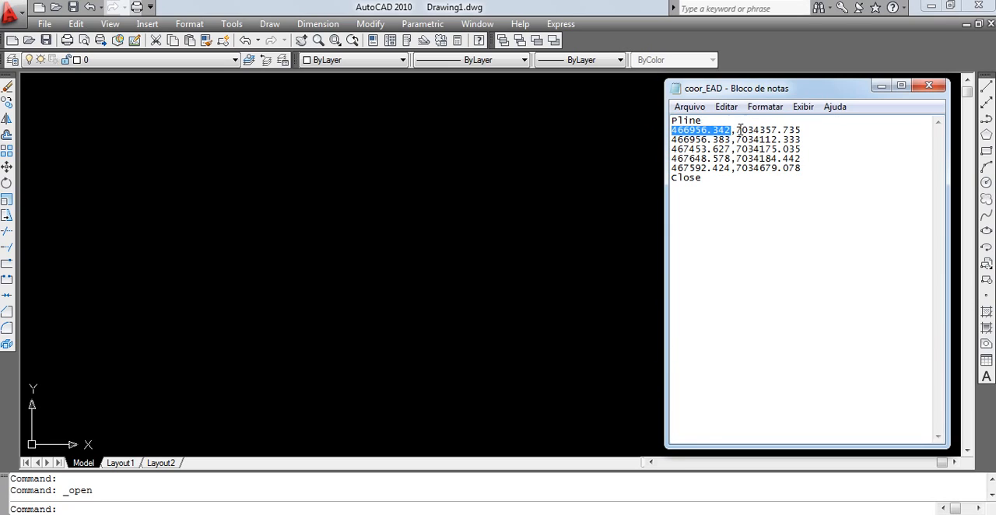
left_click_drag(735, 129, 820, 130)
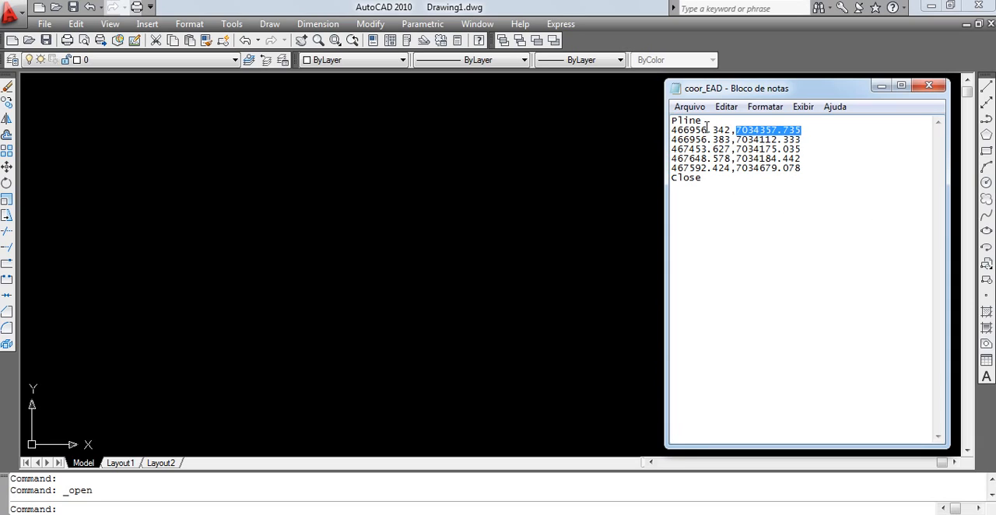
left_click_drag(706, 129, 731, 129)
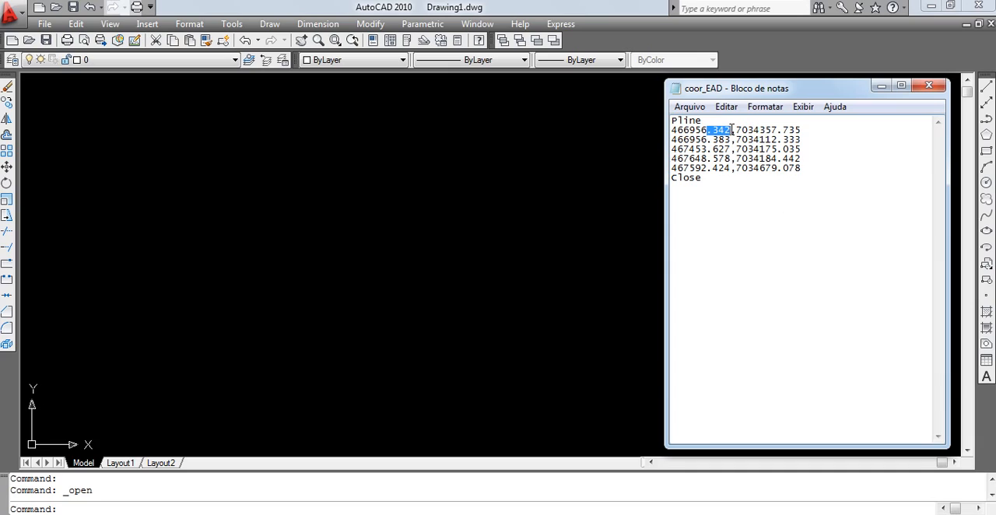
left_click(736, 129)
Step: Review the script from its Pline line through the last coordinate, and add a line break after Close
left_click_drag(787, 94, 790, 95)
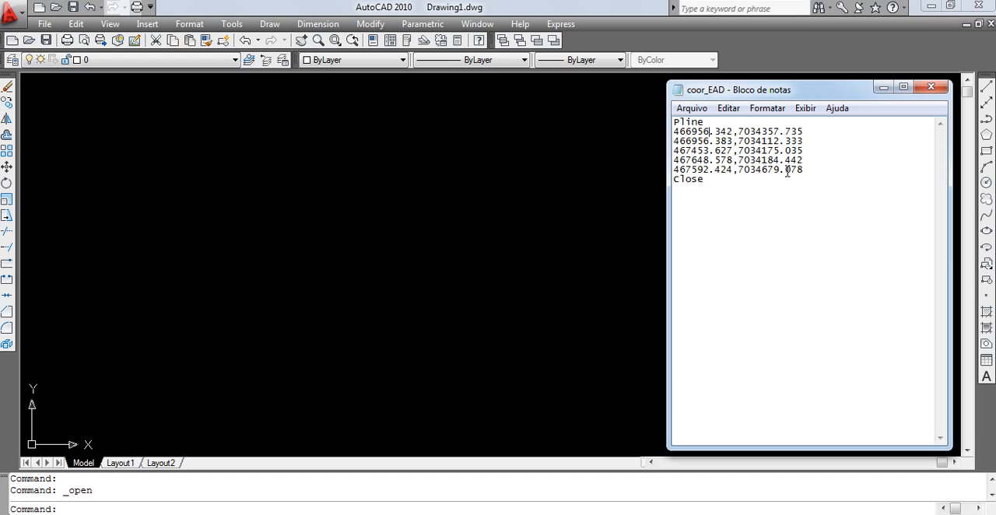
left_click_drag(715, 122, 649, 124)
left_click(815, 169)
key("ctrl+a")
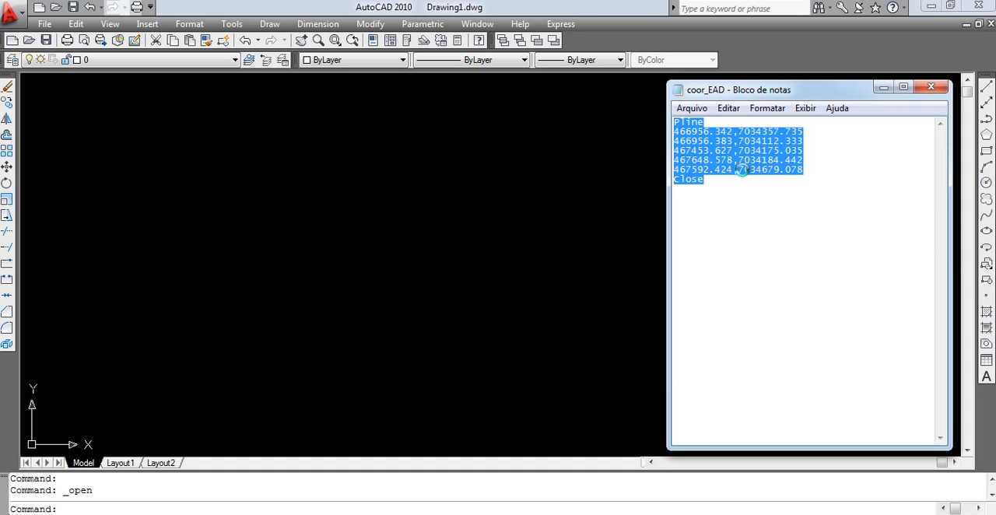
left_click(728, 178)
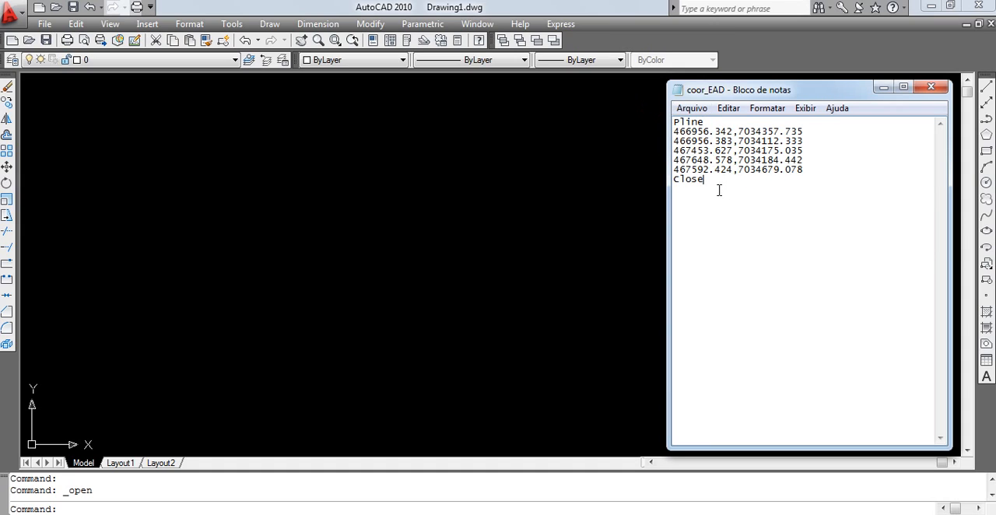
key("Return")
Step: Copy the five coordinate lines between Pline and Close, and minimize Notepad to reveal the drawing
left_click_drag(804, 170, 674, 131)
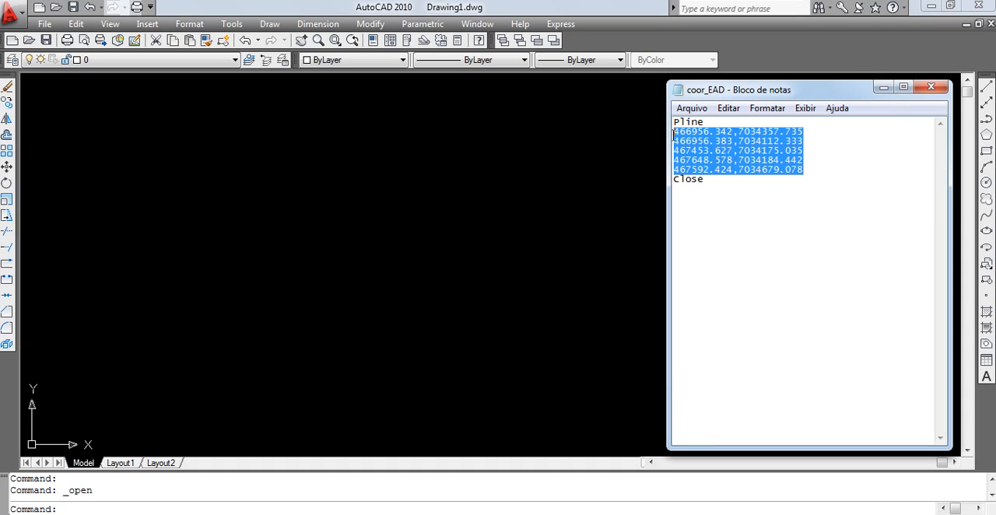
left_click(728, 108)
left_click(748, 163)
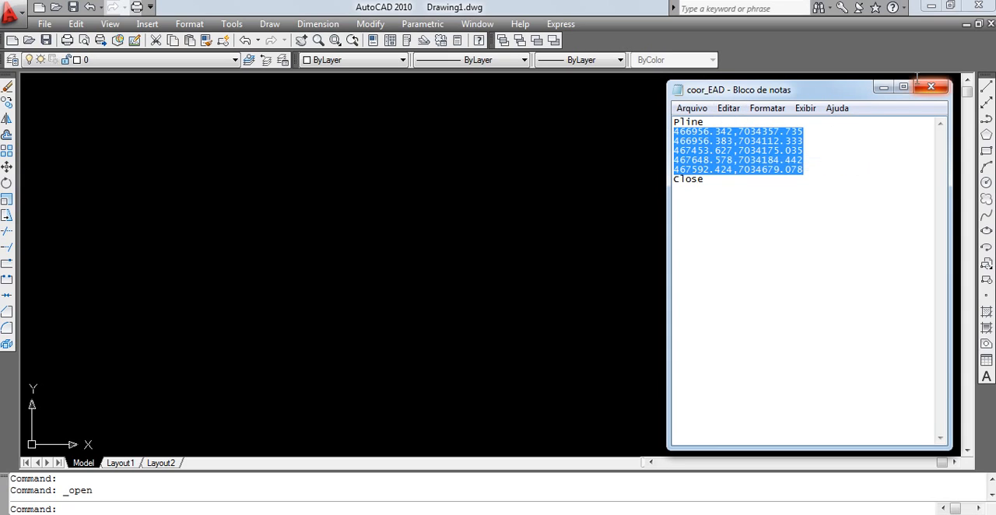
left_click(884, 87)
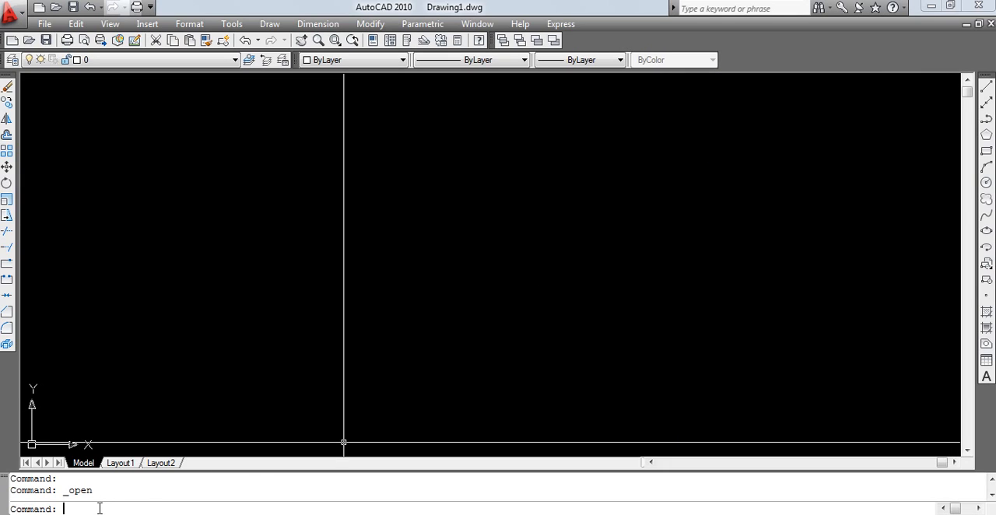
Step: Switch to AutoCAD, draw an open polyline through the five copied coordinates, and zoom to the drawing extents
type("pl")
key("Return")
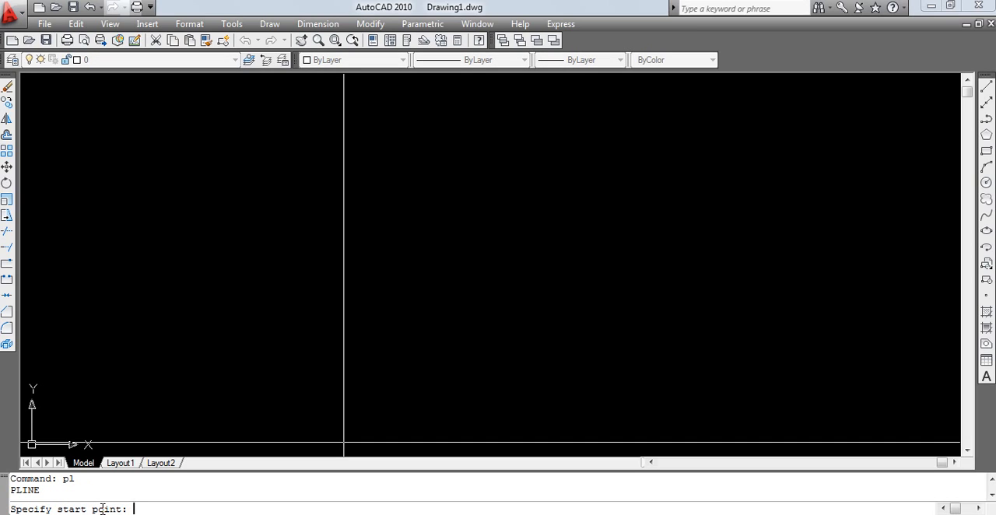
key("ctrl+v")
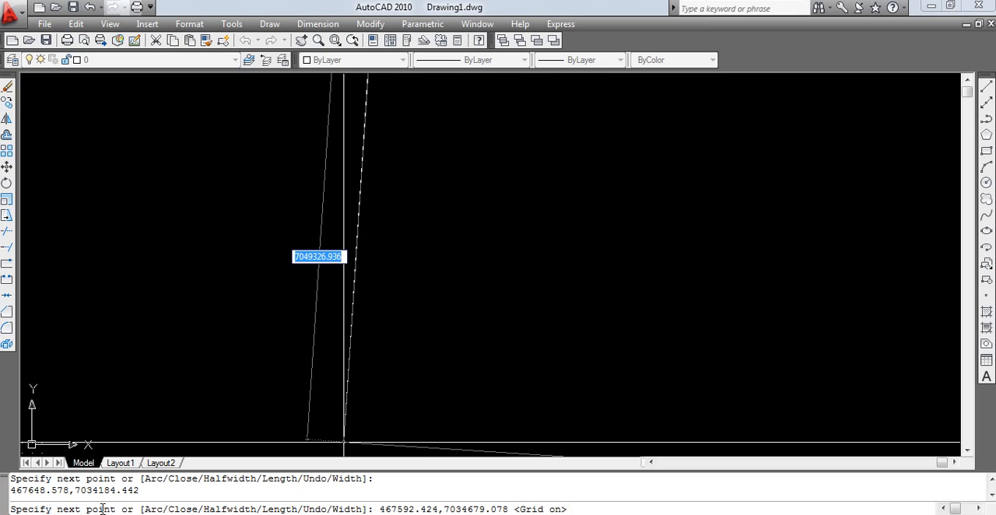
key("Return")
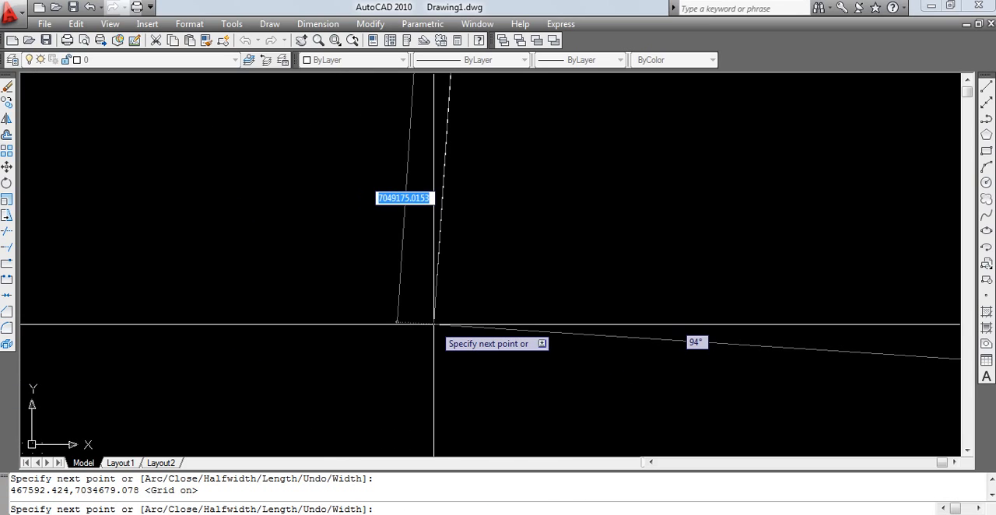
key("Escape")
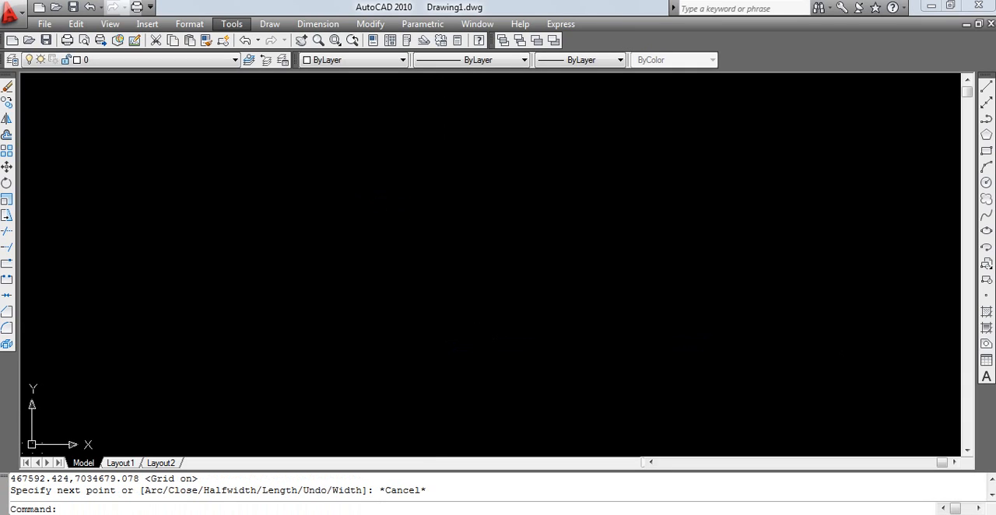
left_click(644, 305)
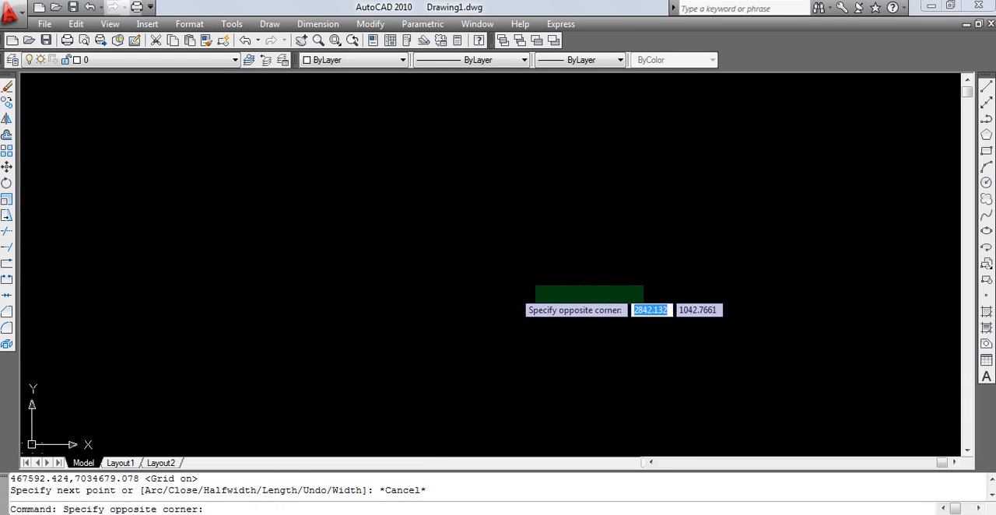
left_click(562, 280)
type("z")
key("Return")
type("e")
key("Return")
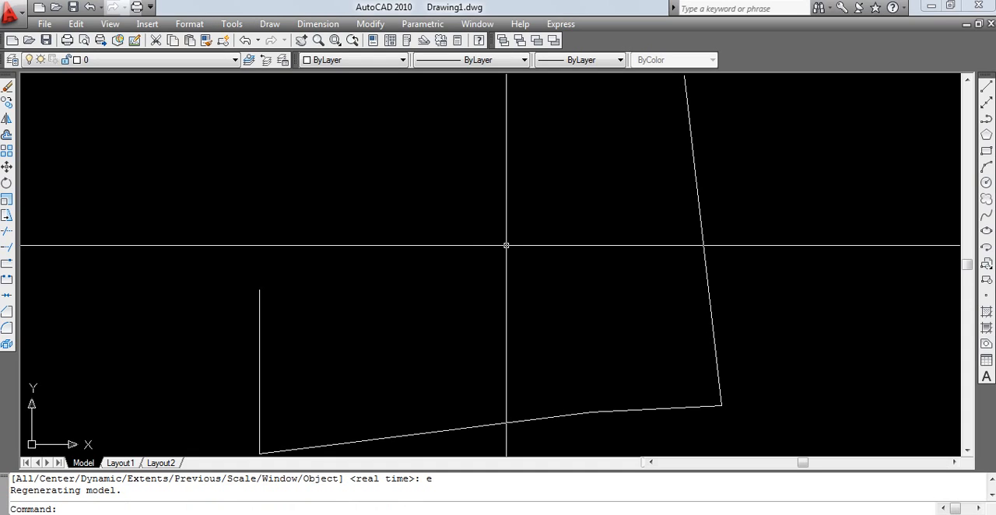
Step: Erase the open polyline from the drawing
left_click(727, 276)
left_click(602, 296)
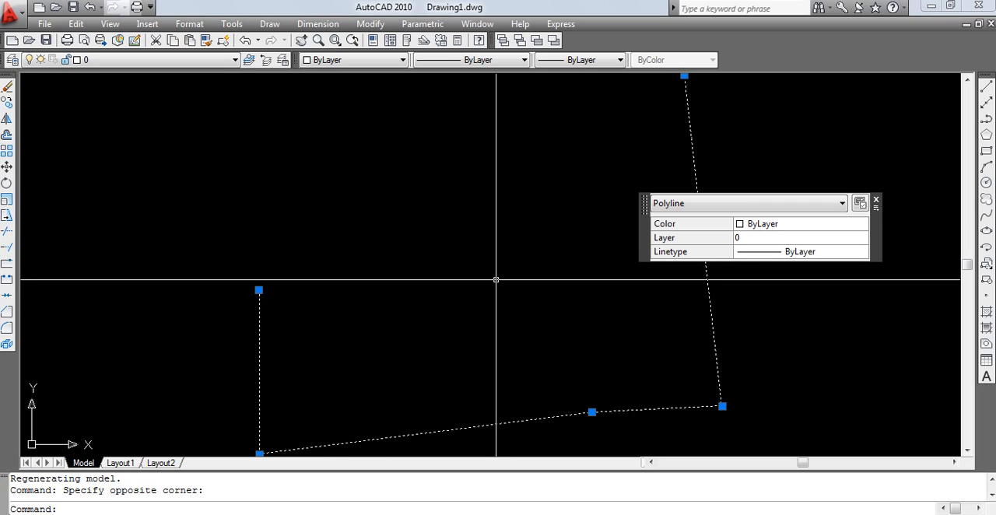
key("Delete")
Step: Switch to Notepad, copy the five coordinate lines of coor_EAD again, and minimize the window
left_click(407, 512)
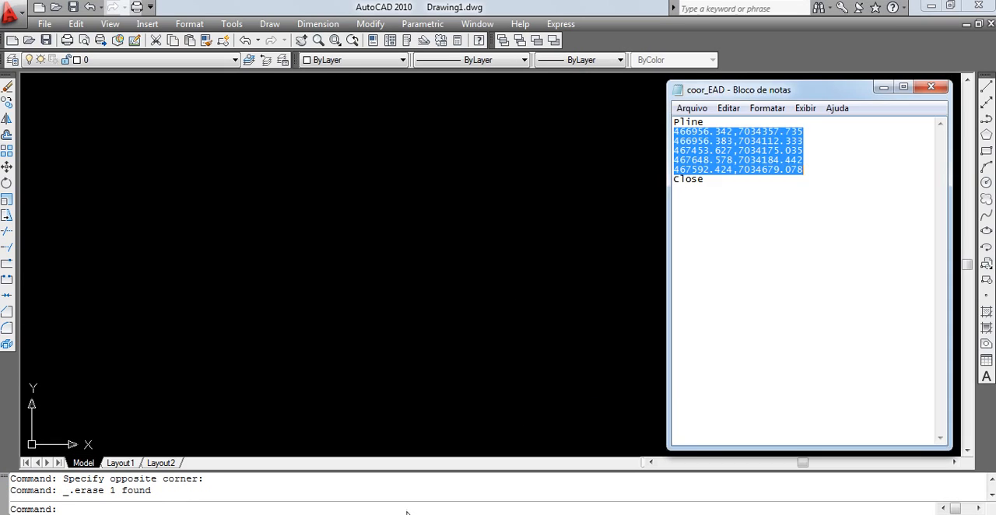
right_click(709, 138)
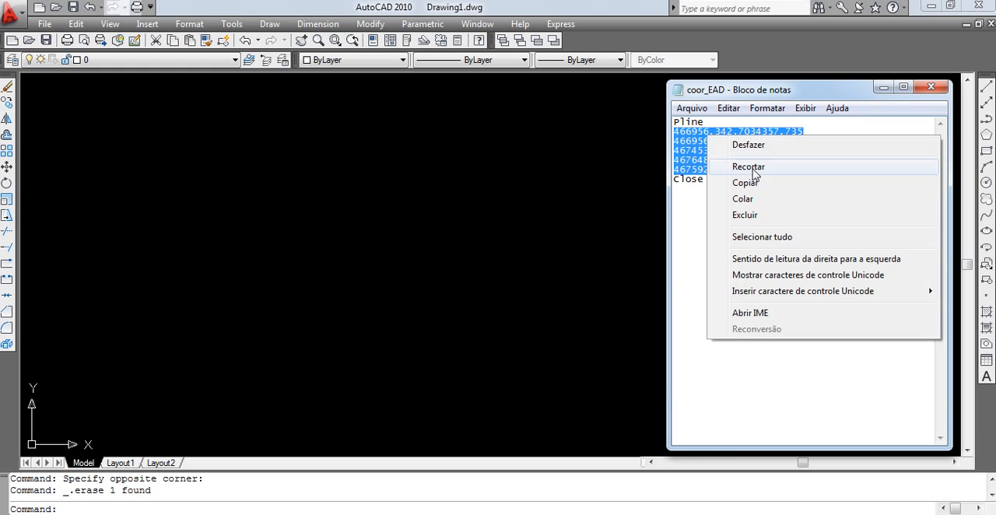
left_click(753, 191)
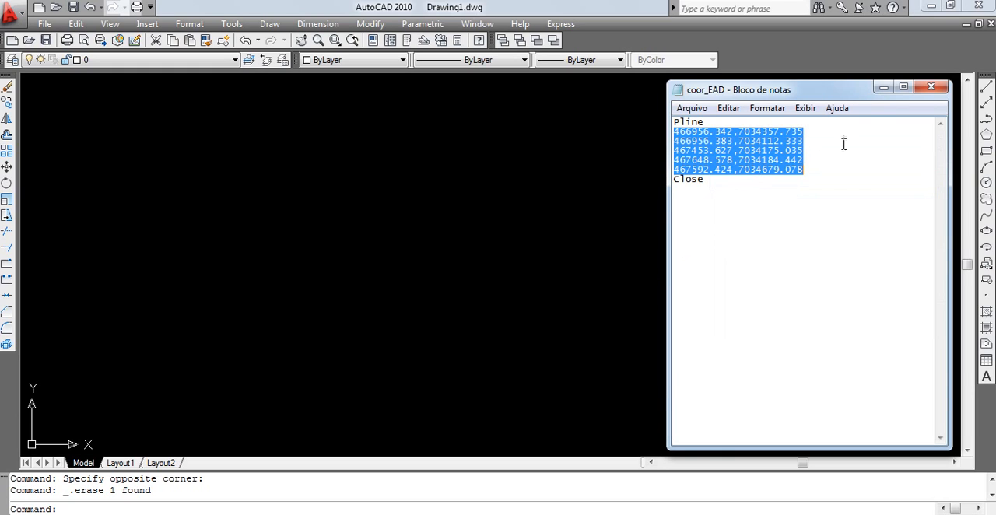
left_click(883, 88)
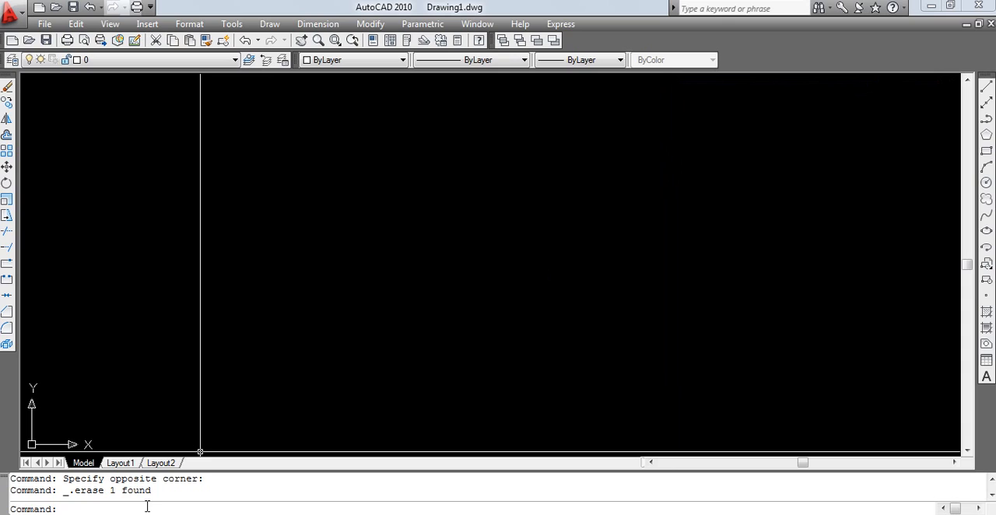
Step: Draw a polyline through the five copied coordinates in AutoCAD, close it with the Close option, and zoom to extents
type("pl")
key("Return")
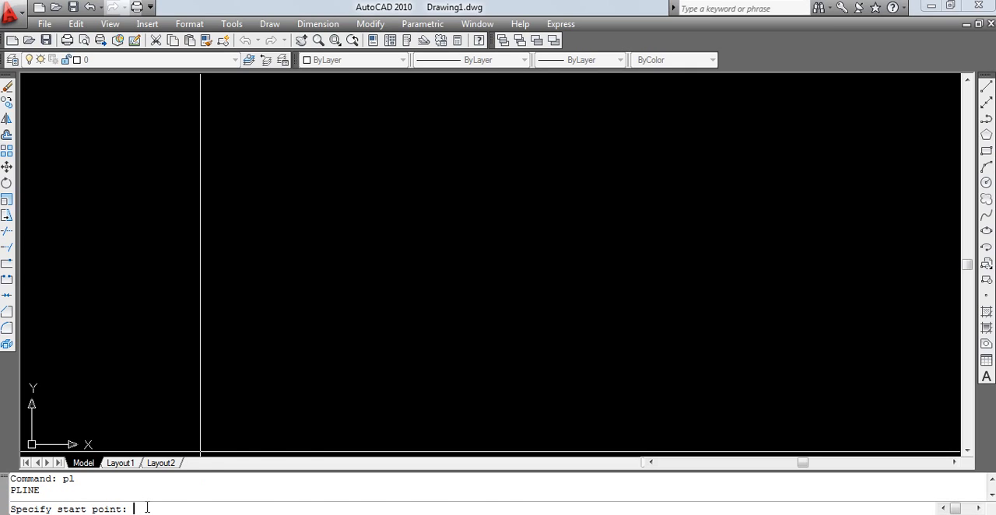
key("ctrl+v")
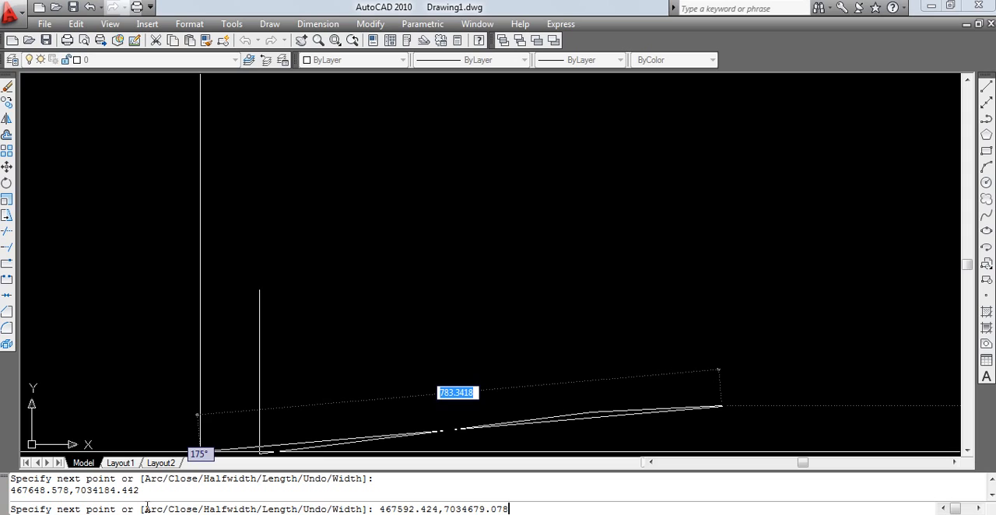
key("Return")
type("c")
key("Return")
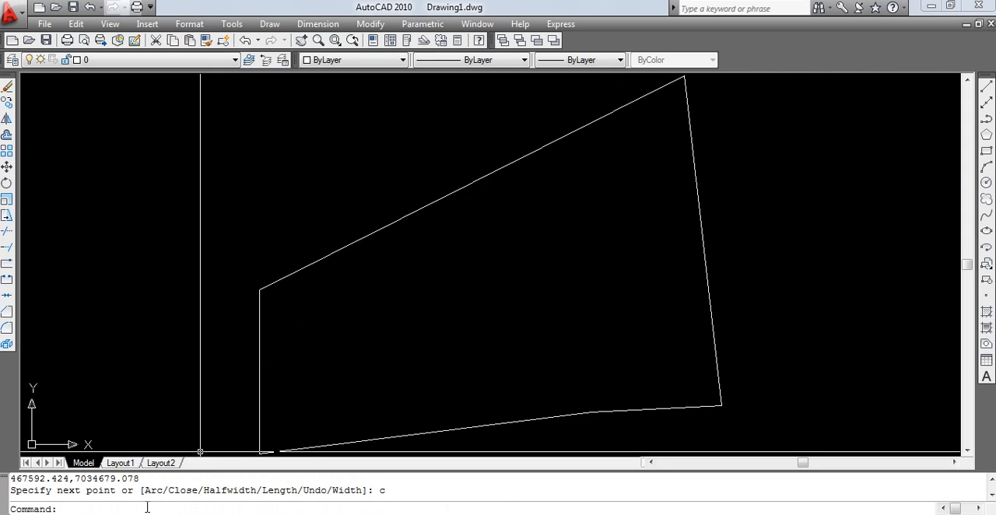
type("z")
key("Return")
type("e")
key("Return")
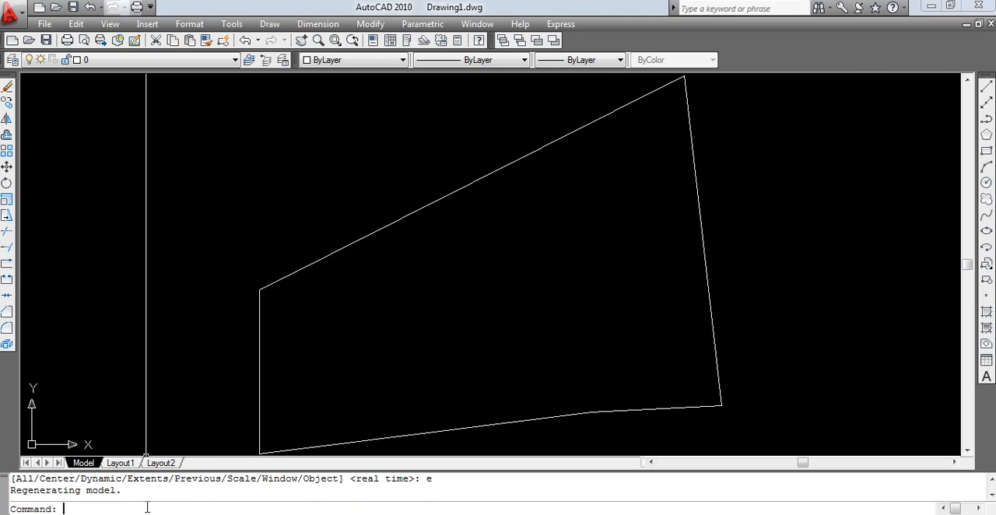
Step: Erase the closed polyline and return to the coor_EAD document in Notepad
left_click(727, 241)
left_click(662, 214)
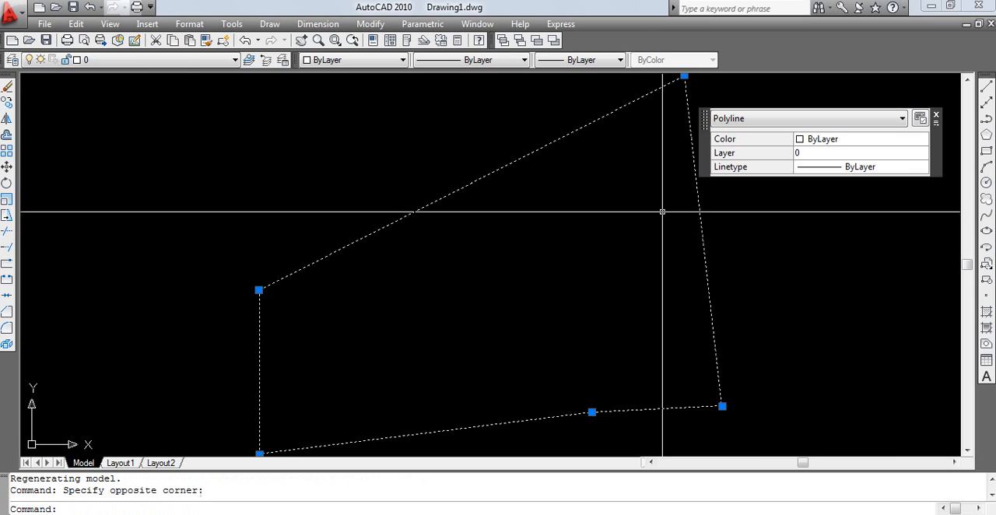
key("Delete")
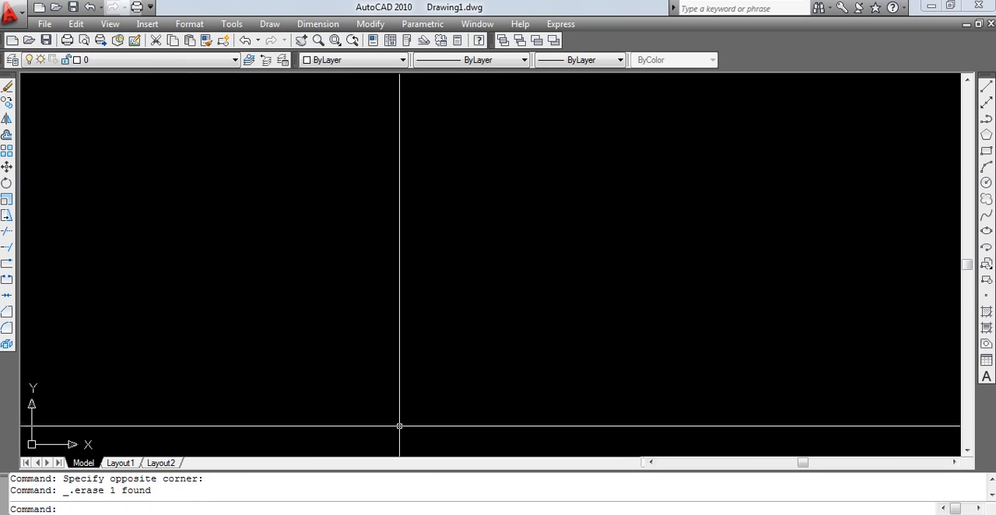
key("alt+Tab")
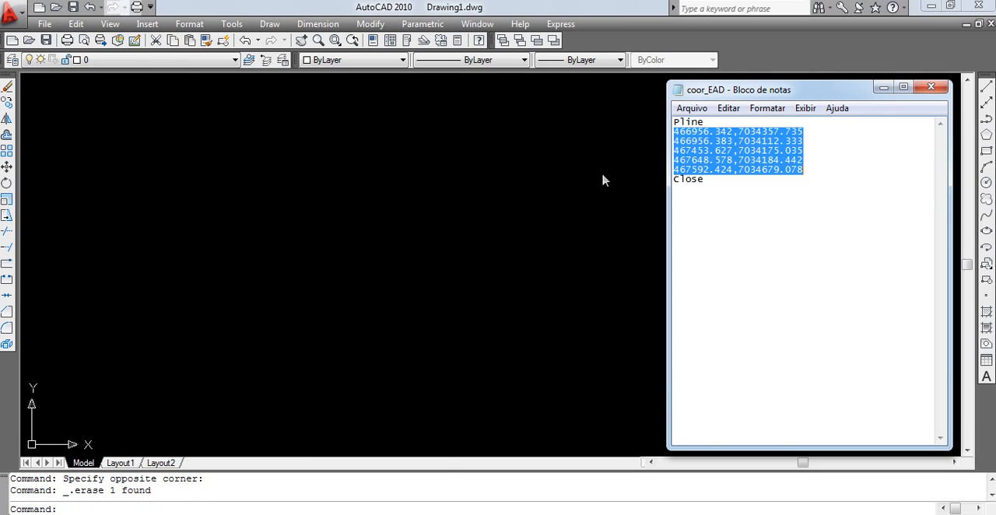
Step: Keep the coor_EAD document open in Notepad without saving it, and minimize its window to show the AutoCAD drawing
left_click(928, 88)
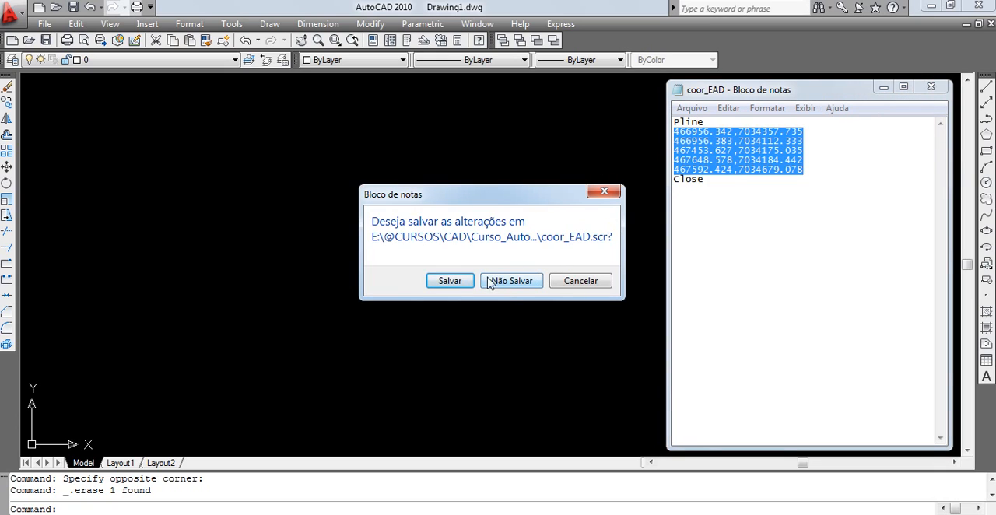
left_click(615, 190)
left_click(883, 87)
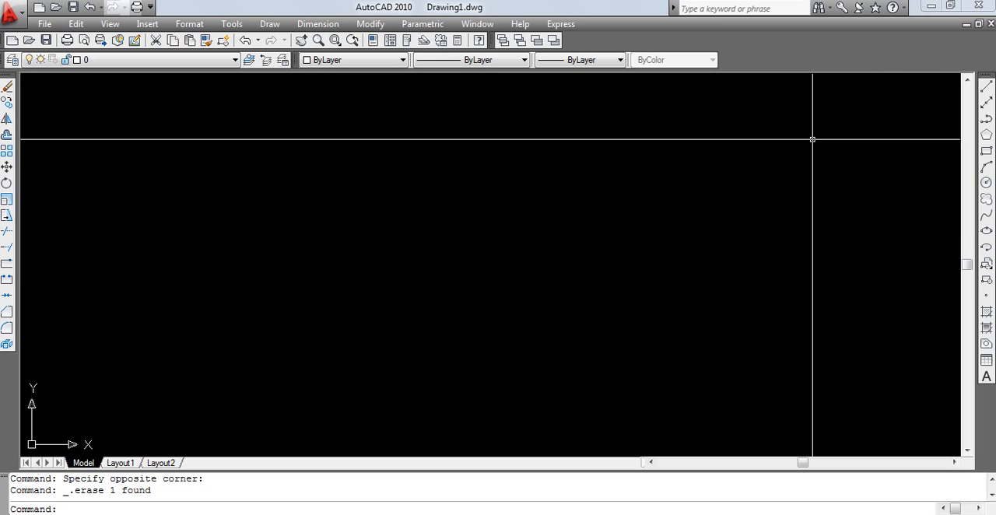
left_click(232, 24)
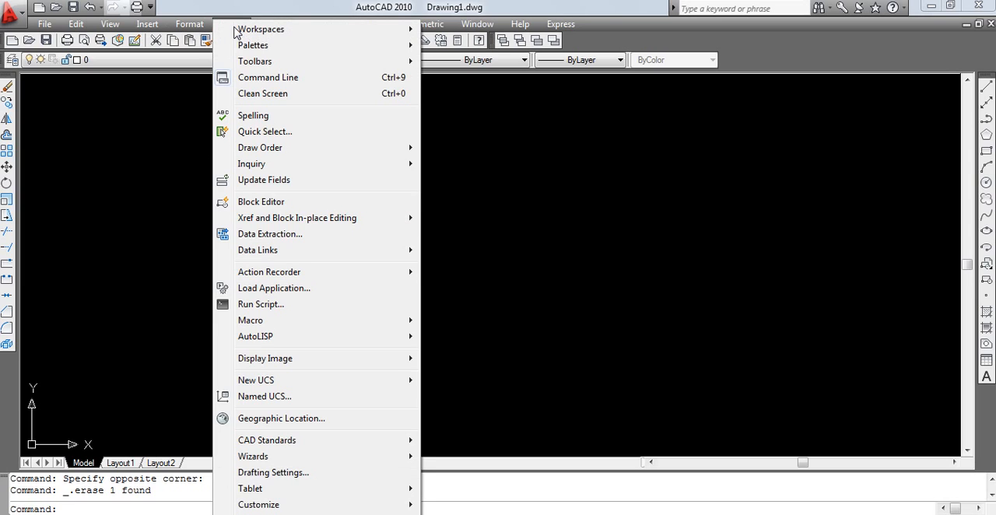
left_click(277, 307)
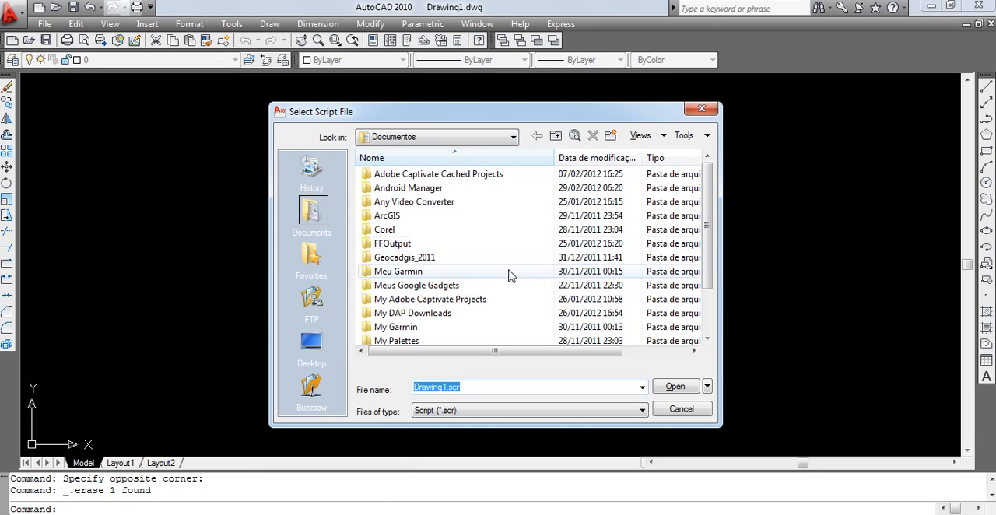
left_click(678, 409)
left_click(231, 24)
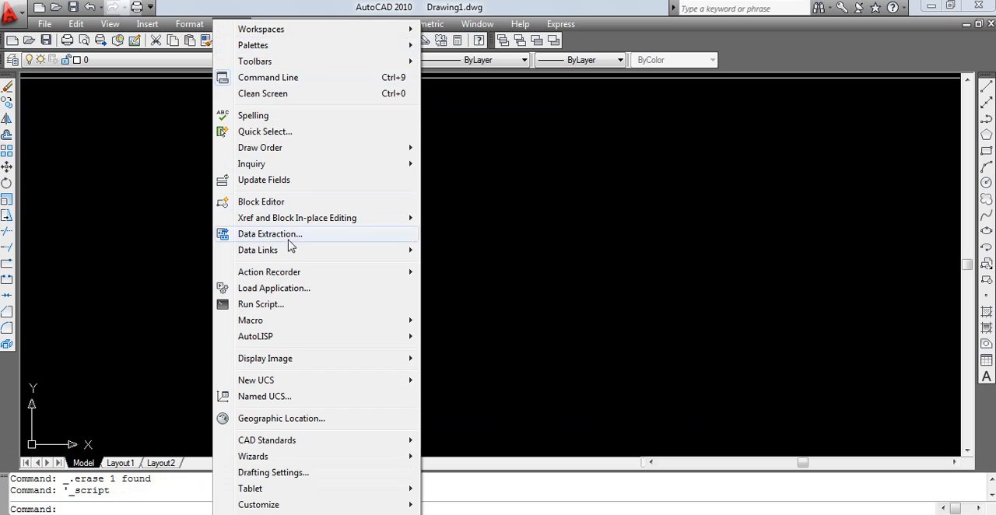
left_click(287, 305)
left_click(436, 137)
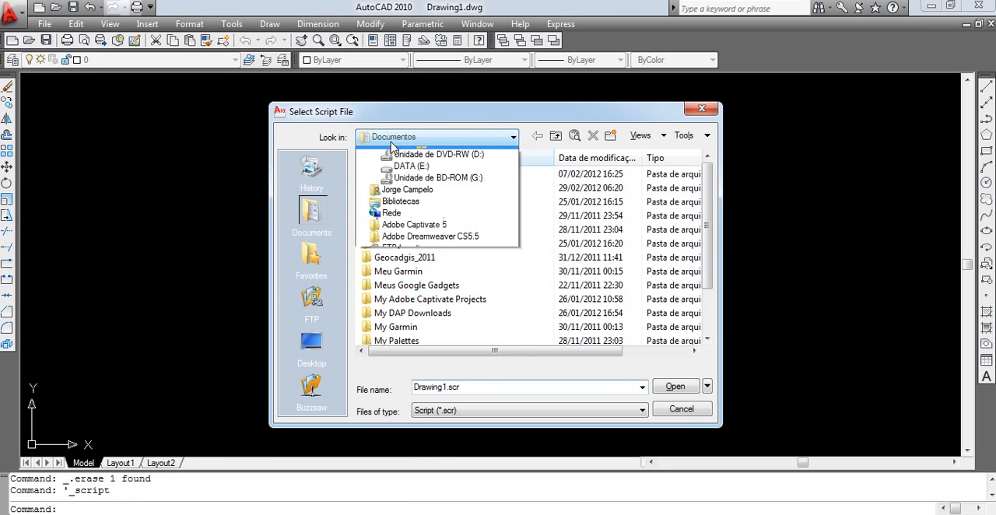
left_click(417, 257)
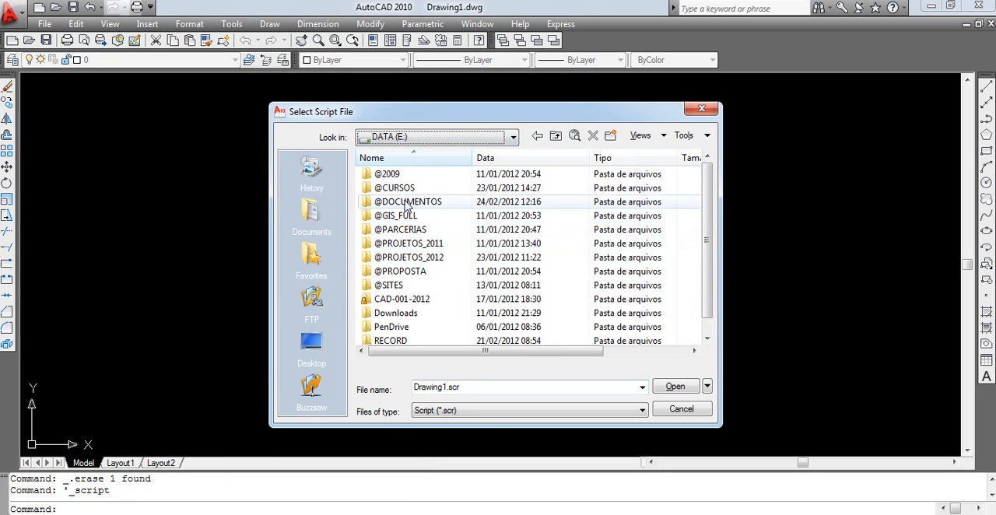
double_click(393, 188)
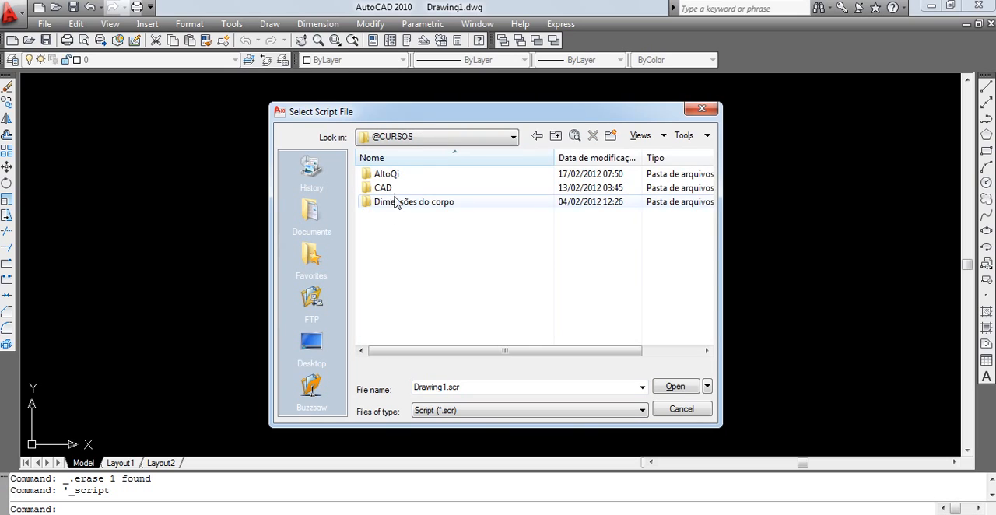
left_click(401, 204)
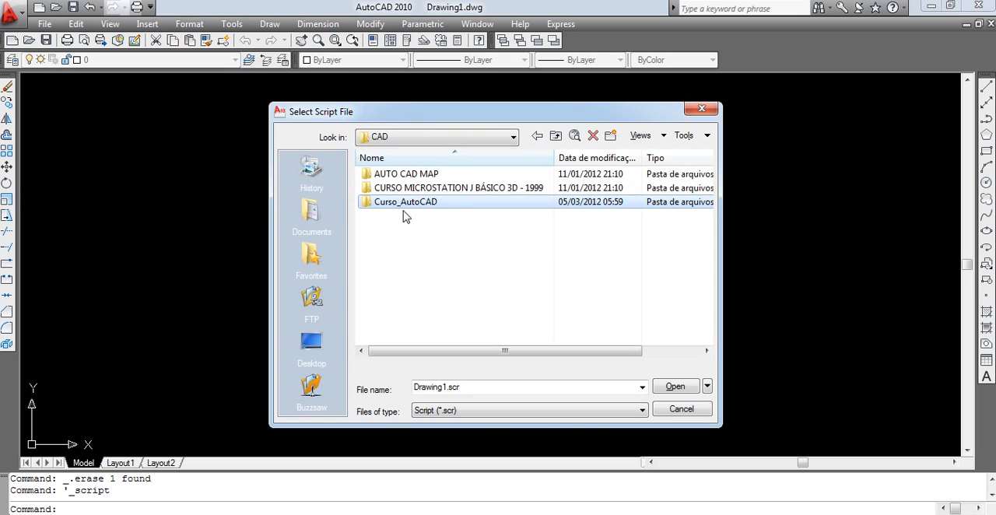
Step: Browse through Curso_AutoCAD to the Atividades folder and run the coor_EAD script to draw the closed polyline
left_click(401, 227)
left_click(405, 204)
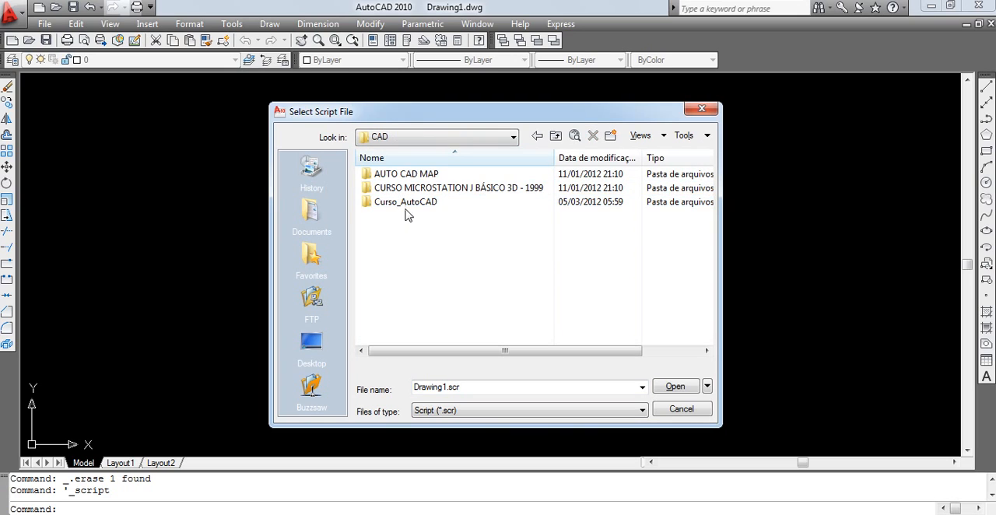
double_click(406, 204)
left_click(395, 201)
double_click(396, 201)
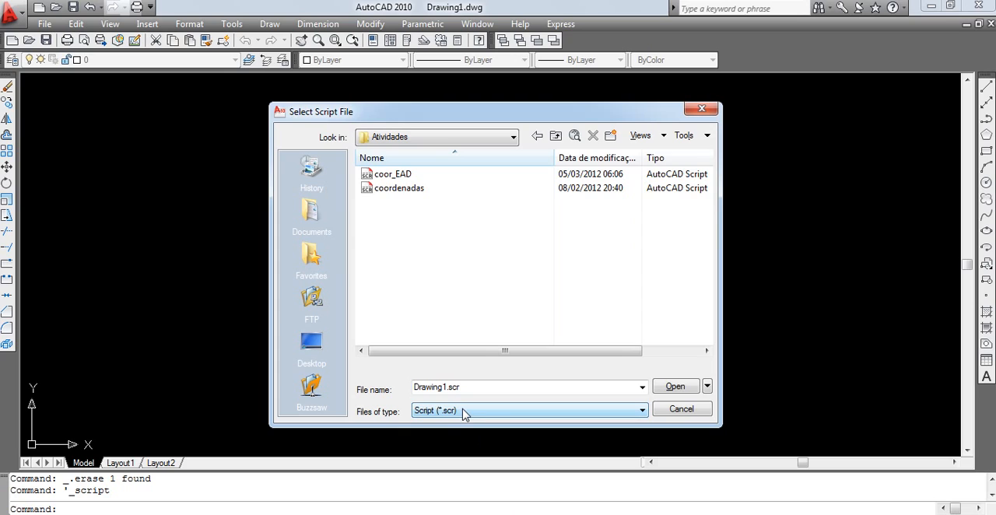
left_click(397, 174)
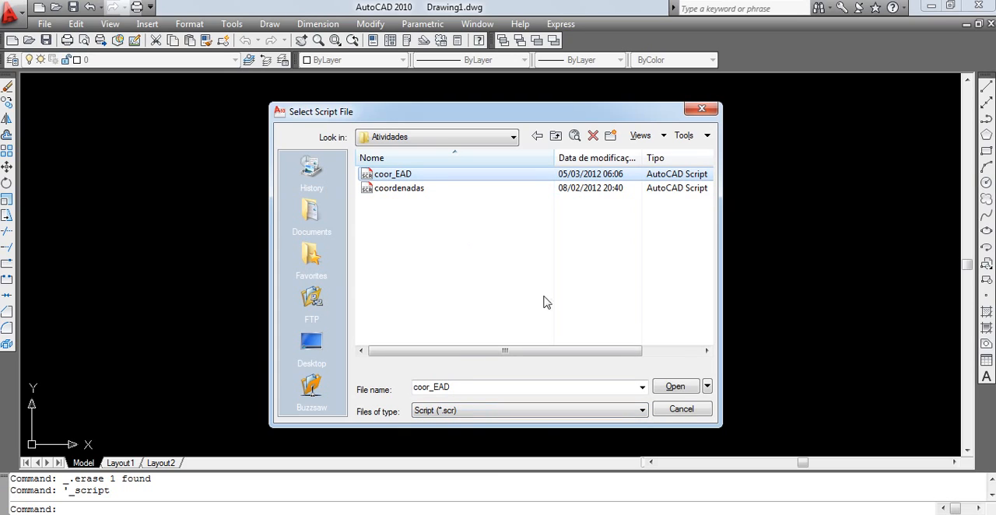
left_click(674, 386)
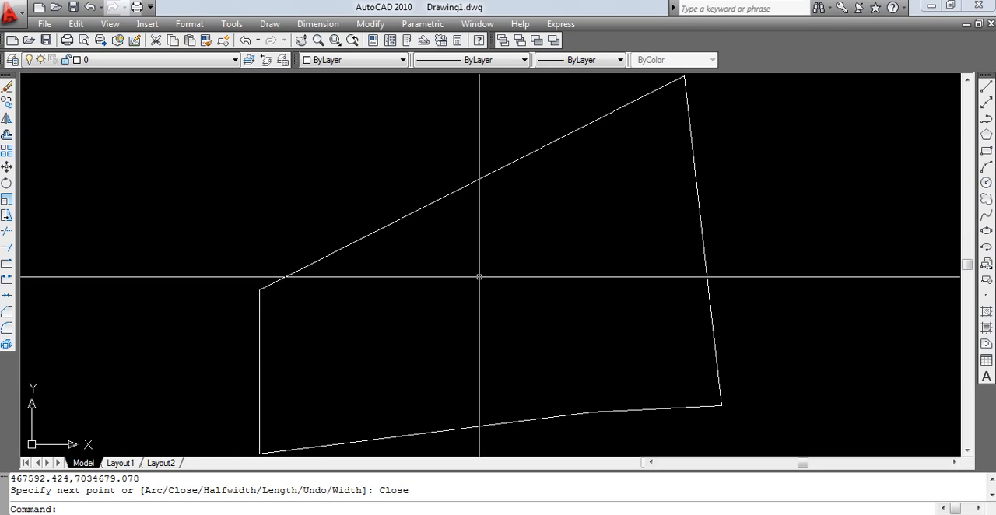
Step: Examine the script, Pline and start point entries in the command history text window, and close the window
key("F2")
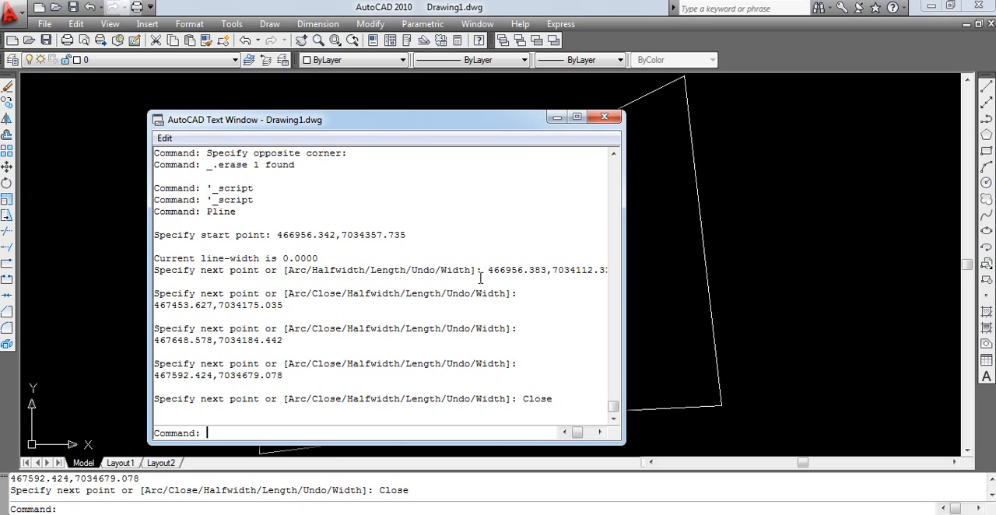
left_click_drag(277, 235, 450, 234)
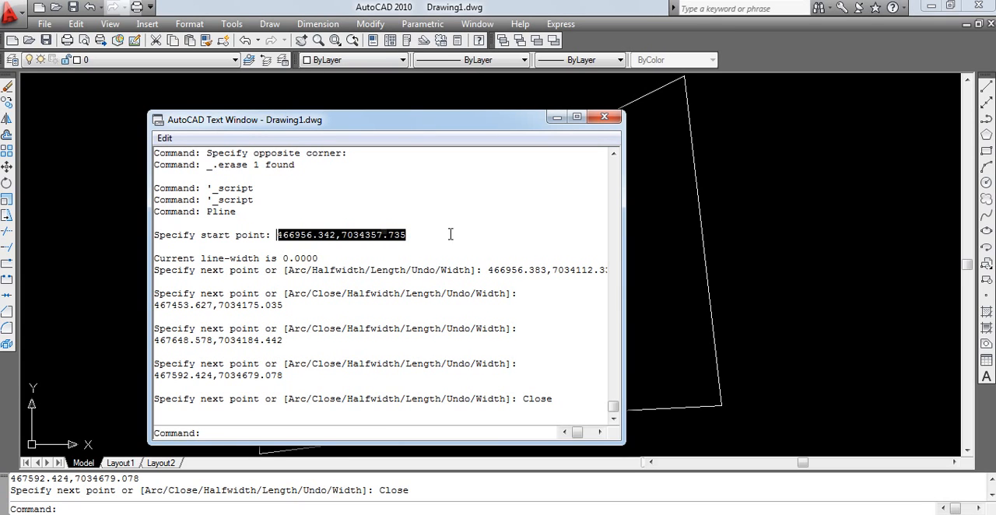
left_click_drag(207, 211, 281, 216)
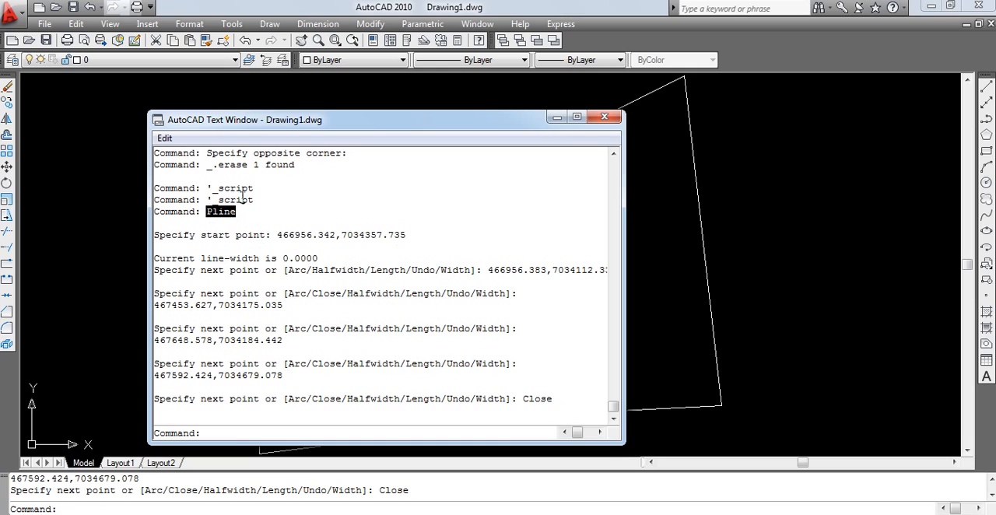
left_click_drag(212, 188, 301, 196)
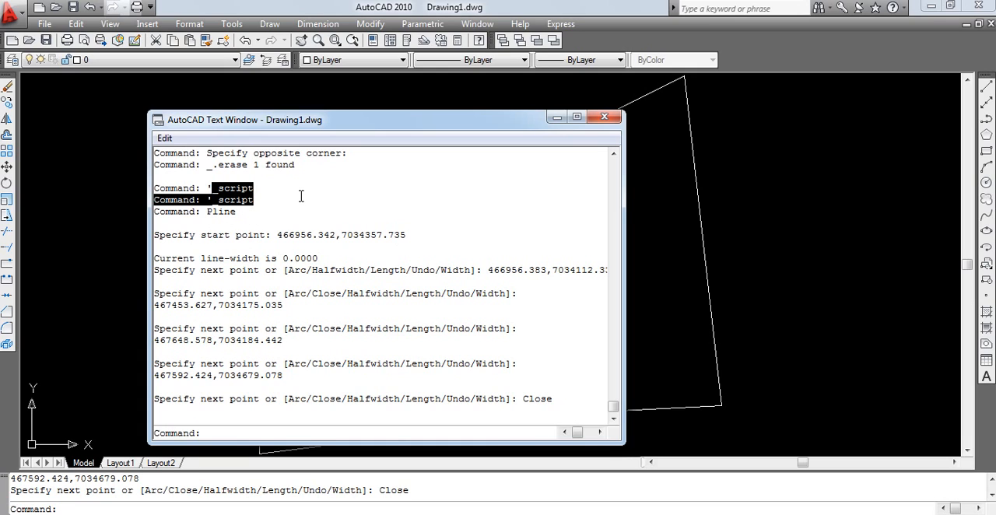
left_click(604, 117)
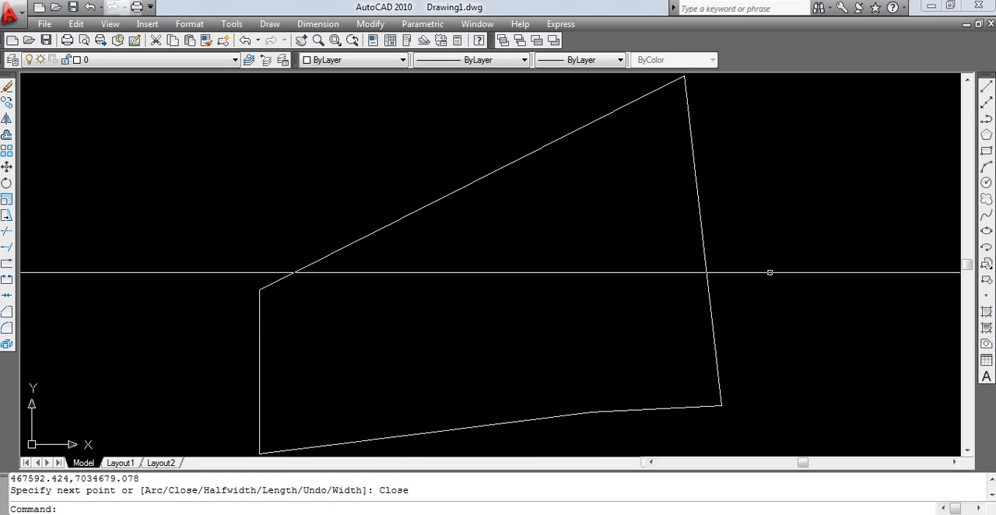
Step: Erase the closed polyline drawn by the script and undo the erasure
left_click(770, 270)
left_click(538, 293)
key("Delete")
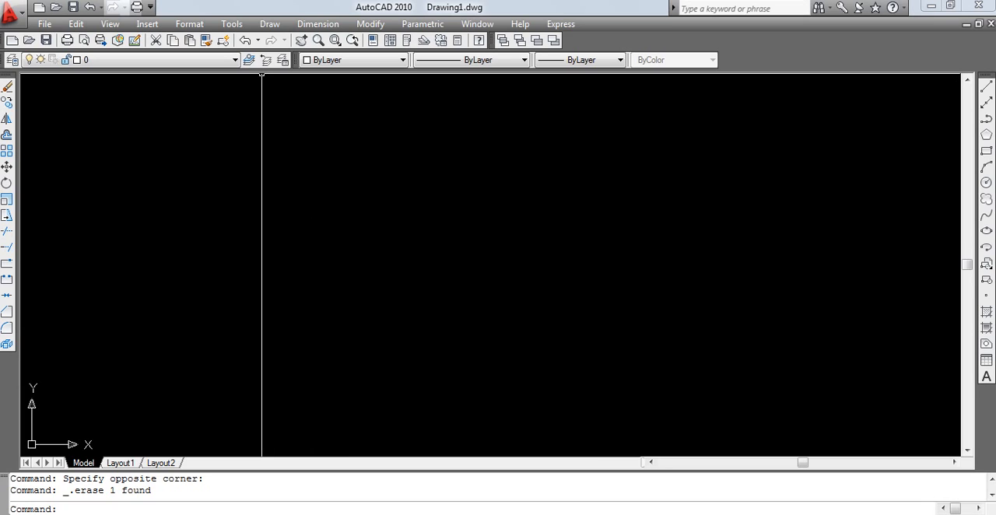
left_click(245, 40)
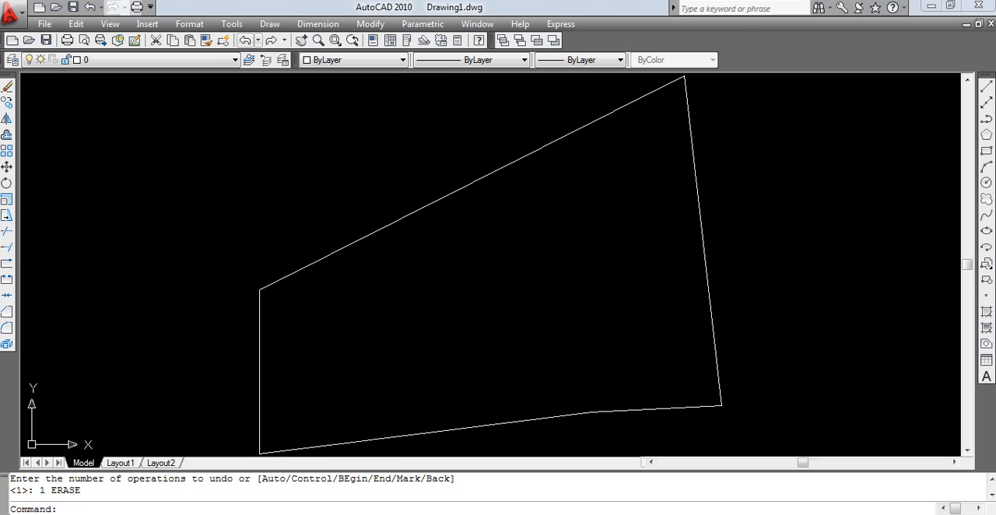
Step: Switch to Notepad to review the Pline, coordinate and Close lines of coor_EAD, and return to the AutoCAD drawing
key("alt+Tab")
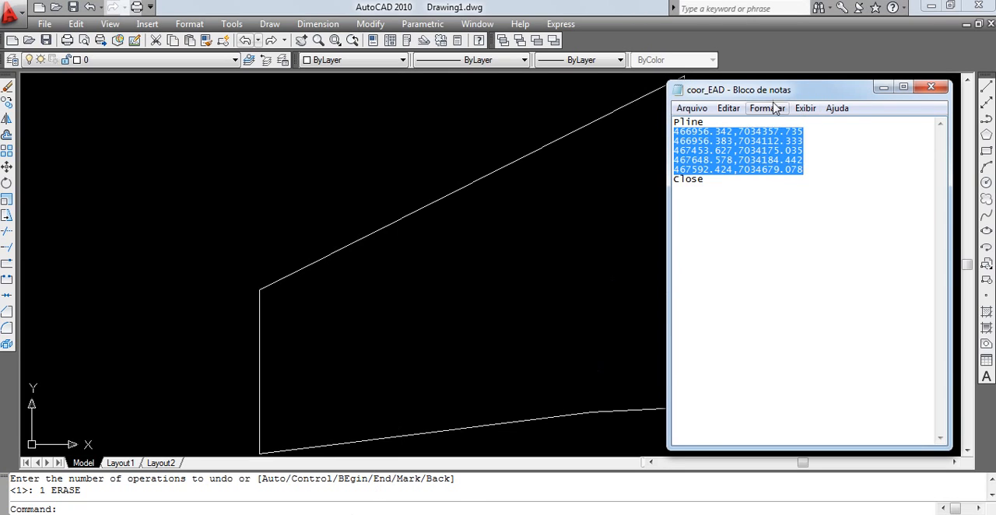
left_click(765, 180)
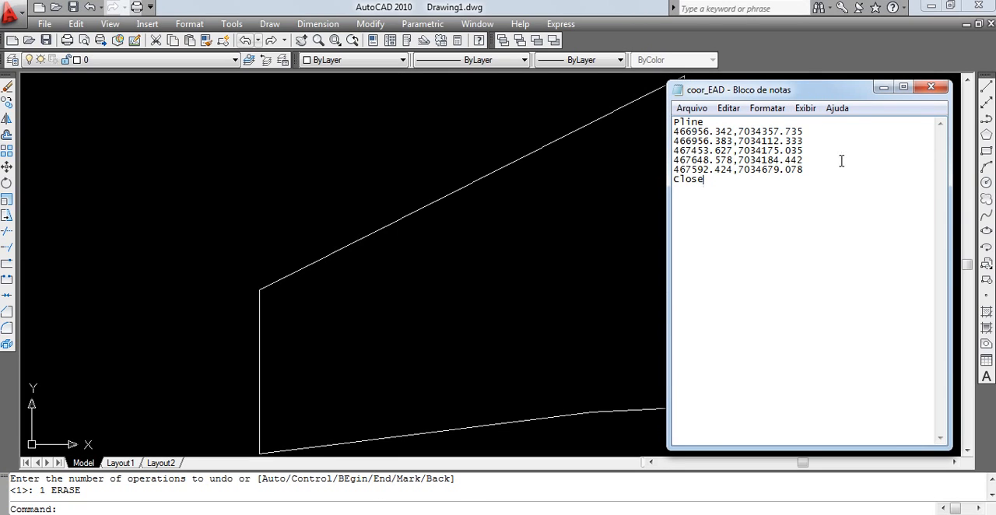
left_click_drag(840, 160, 668, 128)
left_click(491, 215)
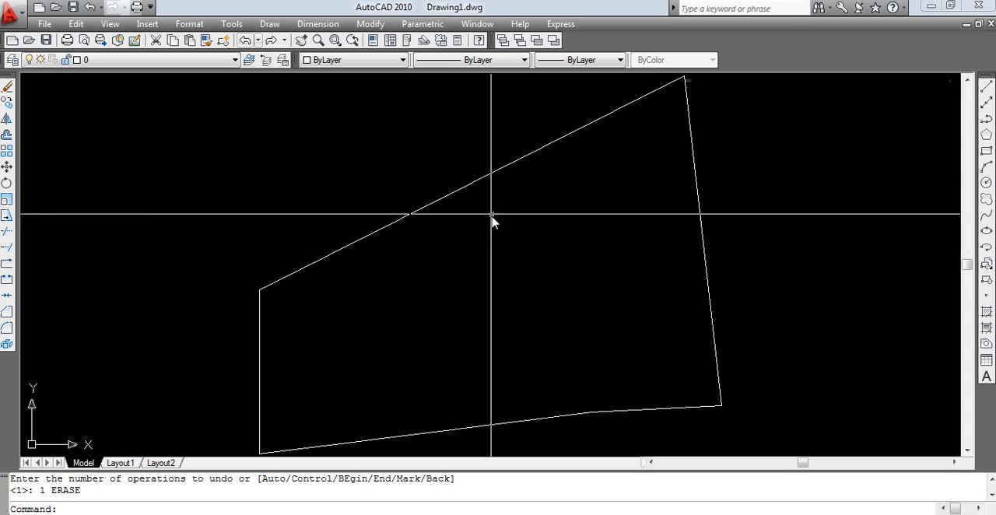